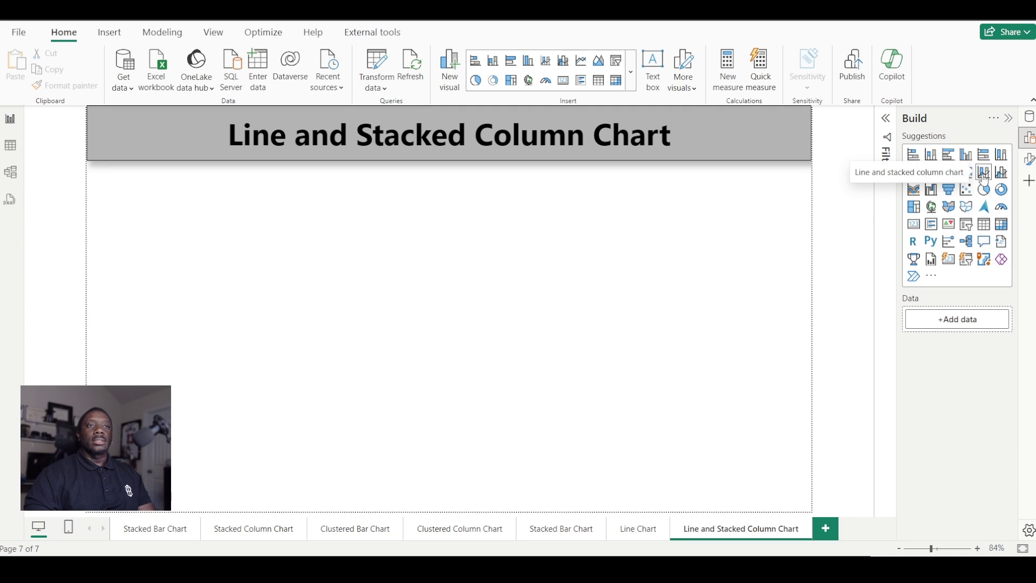
- Add a line and stacked column chart and size it to fill the page below the title
{"action": "left_click", "coordinate": [984, 174]}
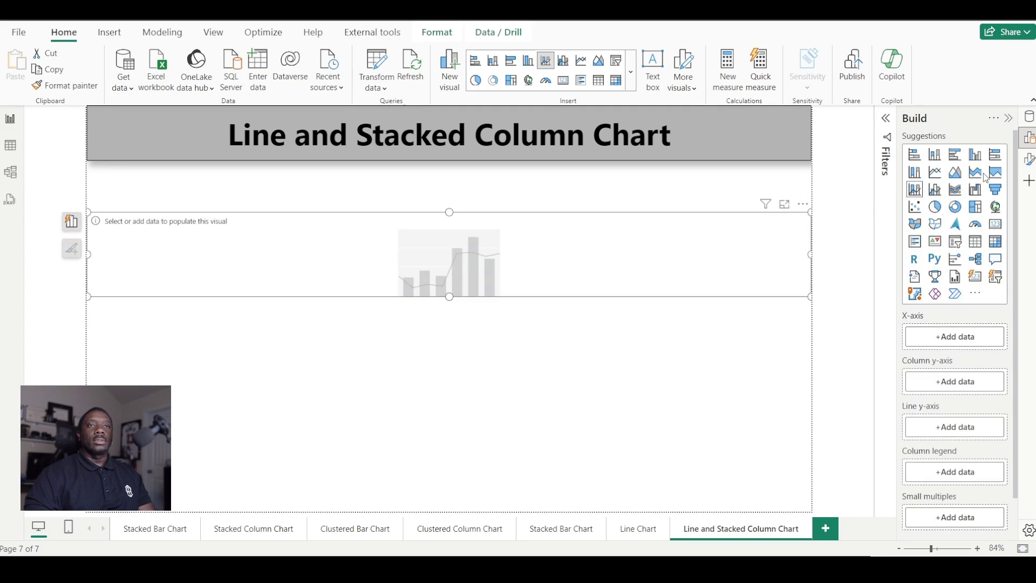
{"action": "left_click_drag", "start_coordinate": [89, 297], "coordinate": [183, 499]}
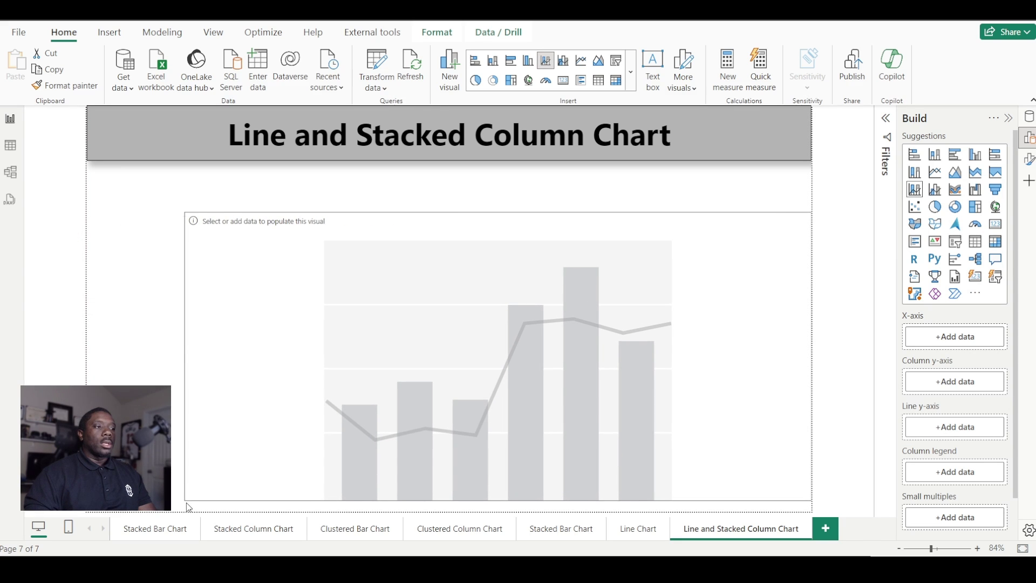
{"action": "left_click_drag", "start_coordinate": [451, 447], "coordinate": [443, 453]}
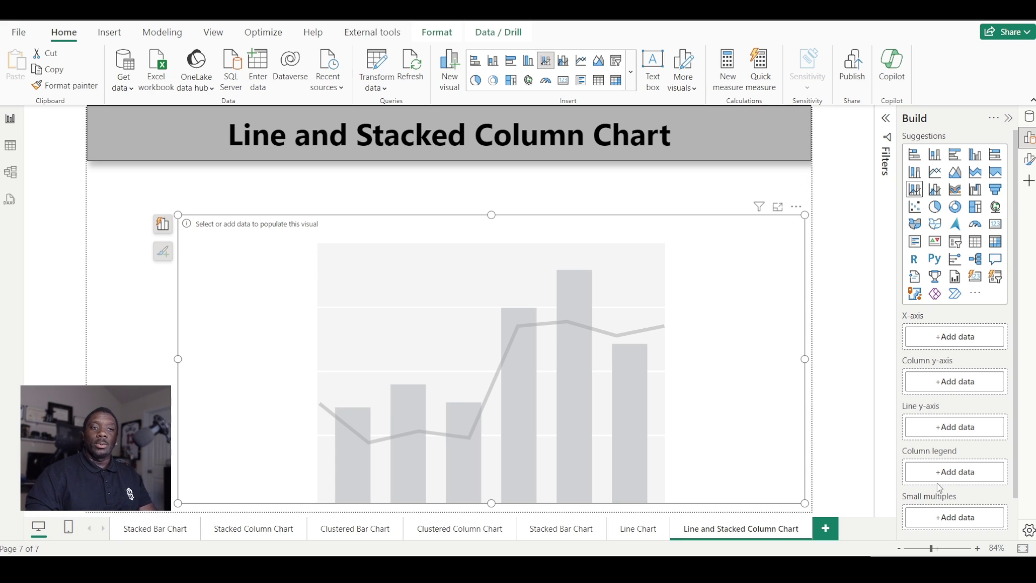
{"action": "scroll", "coordinate": [913, 483], "scroll_direction": "down", "scroll_amount": 1}
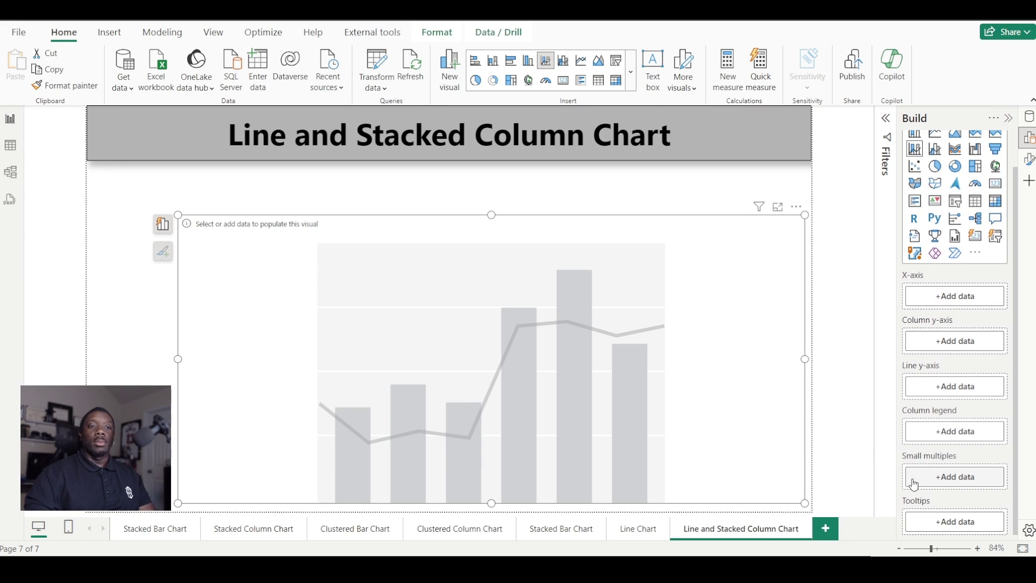
{"action": "scroll", "coordinate": [914, 483], "scroll_direction": "up", "scroll_amount": 1}
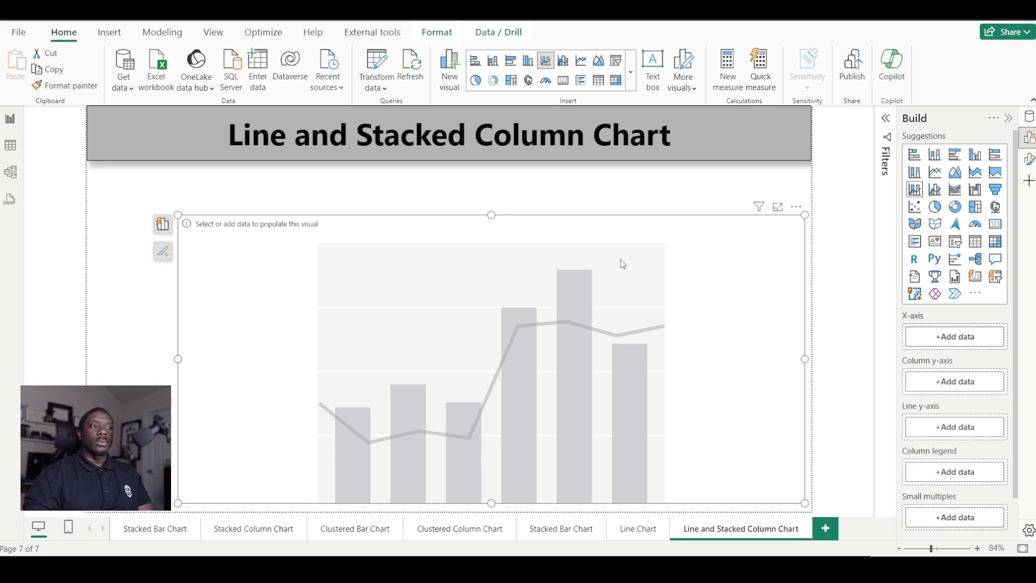
- Put Region on the X-axis and Sales in the column values, renamed from 'Sum of Sales' to Sales
{"action": "left_click", "coordinate": [969, 338]}
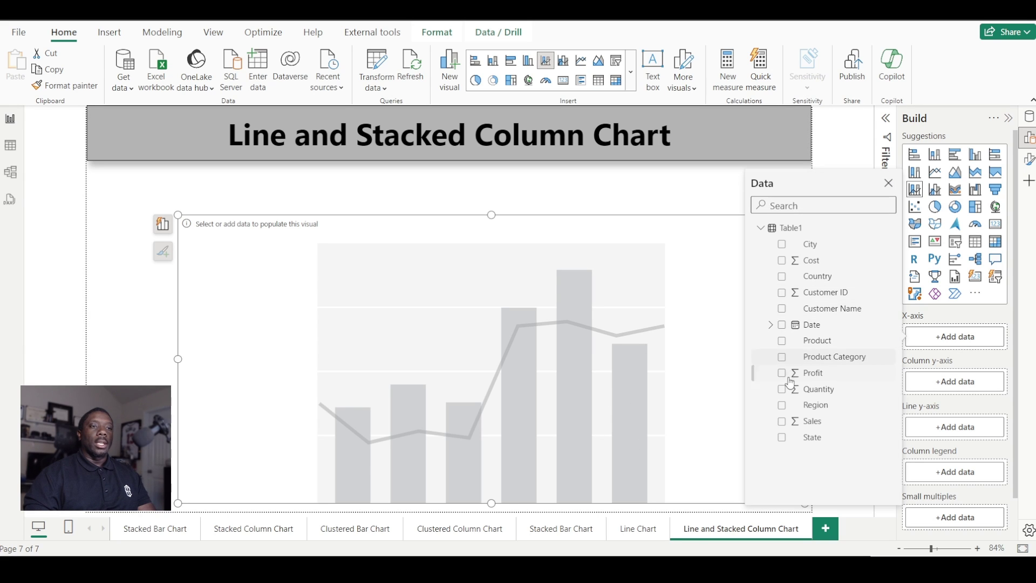
{"action": "left_click", "coordinate": [782, 405]}
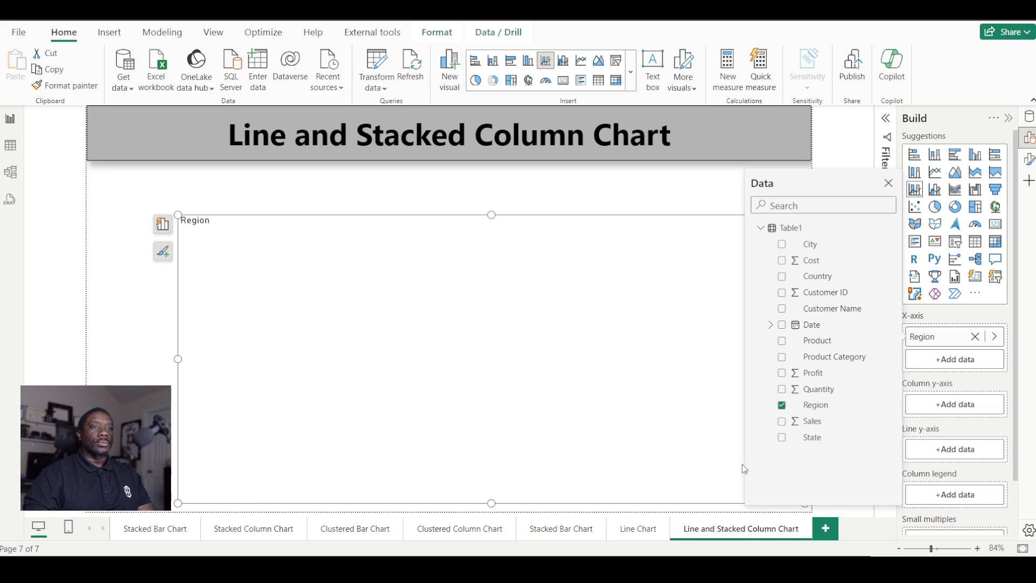
{"action": "left_click", "coordinate": [946, 405]}
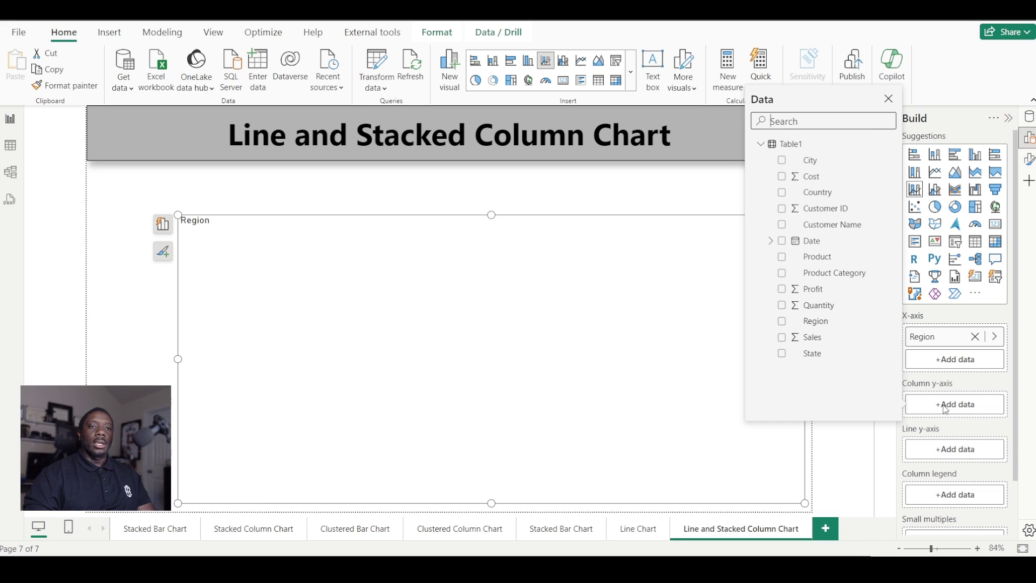
{"action": "left_click", "coordinate": [782, 337]}
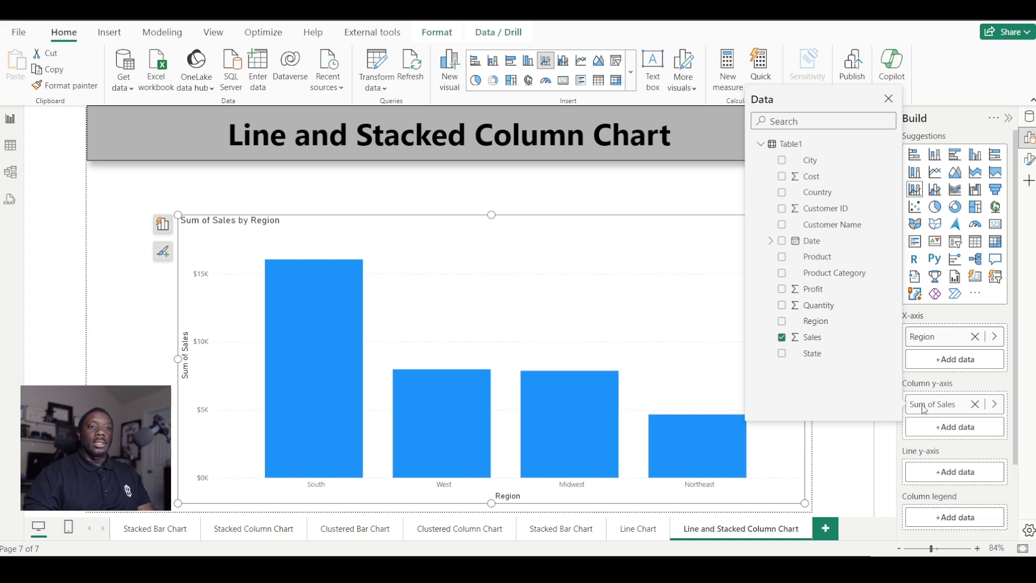
{"action": "left_click", "coordinate": [943, 410]}
{"action": "left_click_drag", "start_coordinate": [939, 405], "coordinate": [909, 411]}
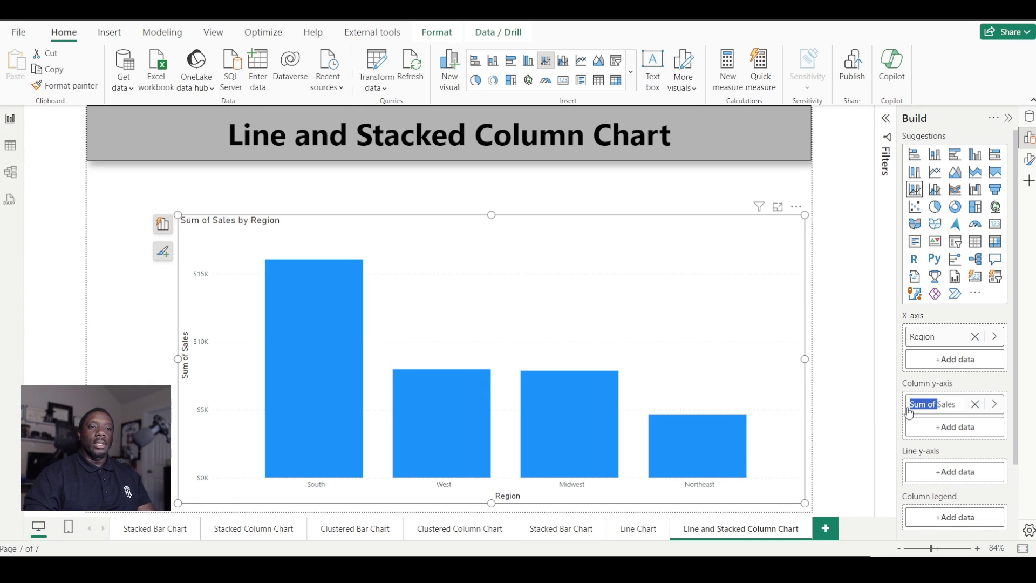
{"action": "key", "text": "BackSpace"}
{"action": "key", "text": "Return"}
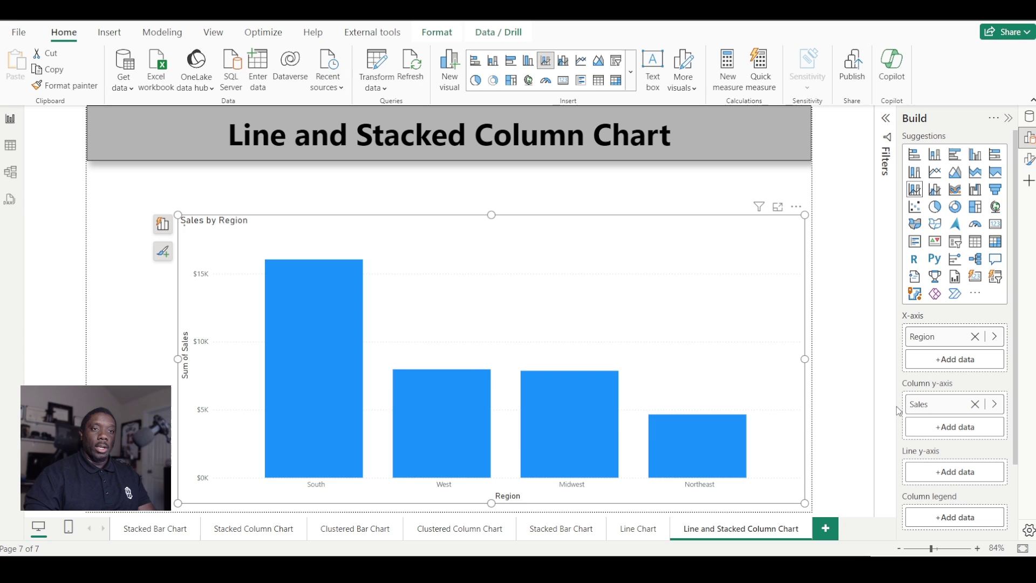
- Add Profit as the line values and rename the series to 'Profit'
{"action": "left_click", "coordinate": [953, 471]}
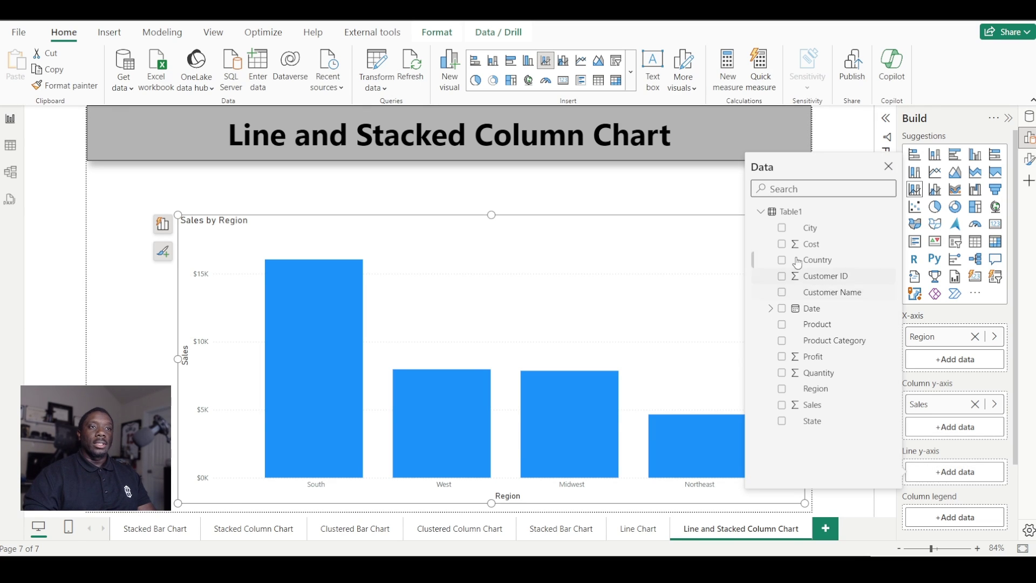
{"action": "left_click", "coordinate": [782, 357]}
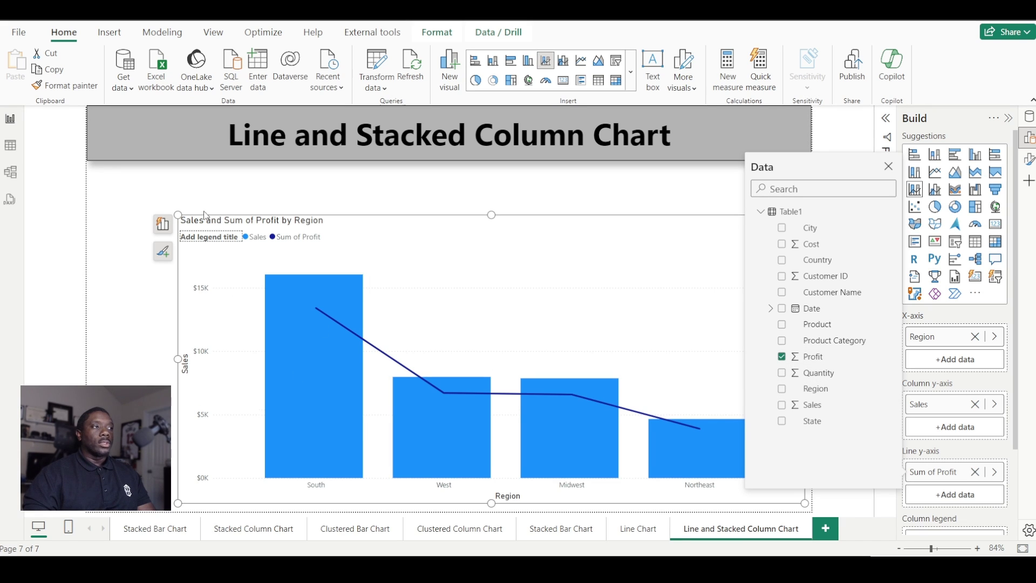
{"action": "left_click", "coordinate": [929, 476]}
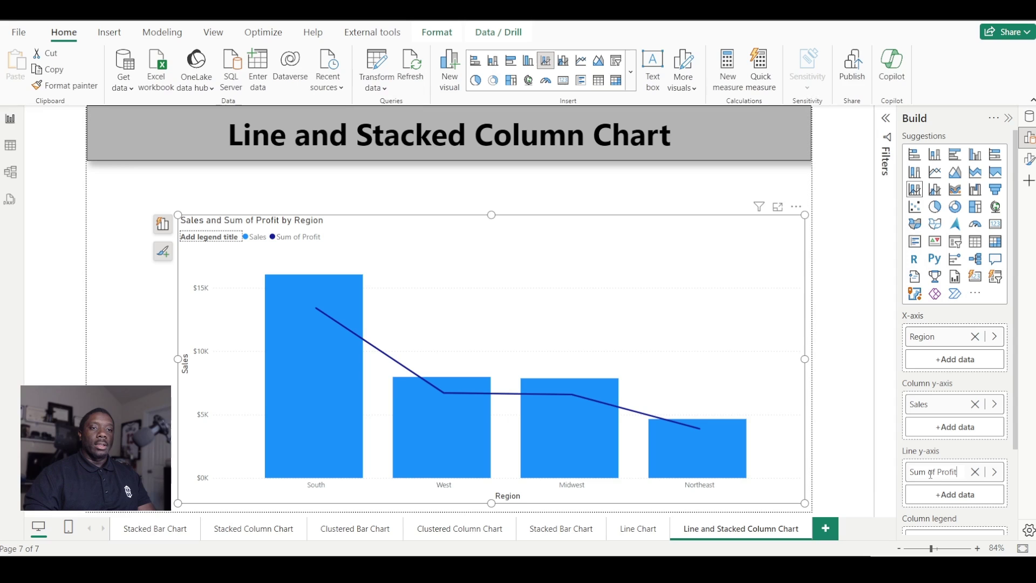
{"action": "double_click", "coordinate": [938, 473]}
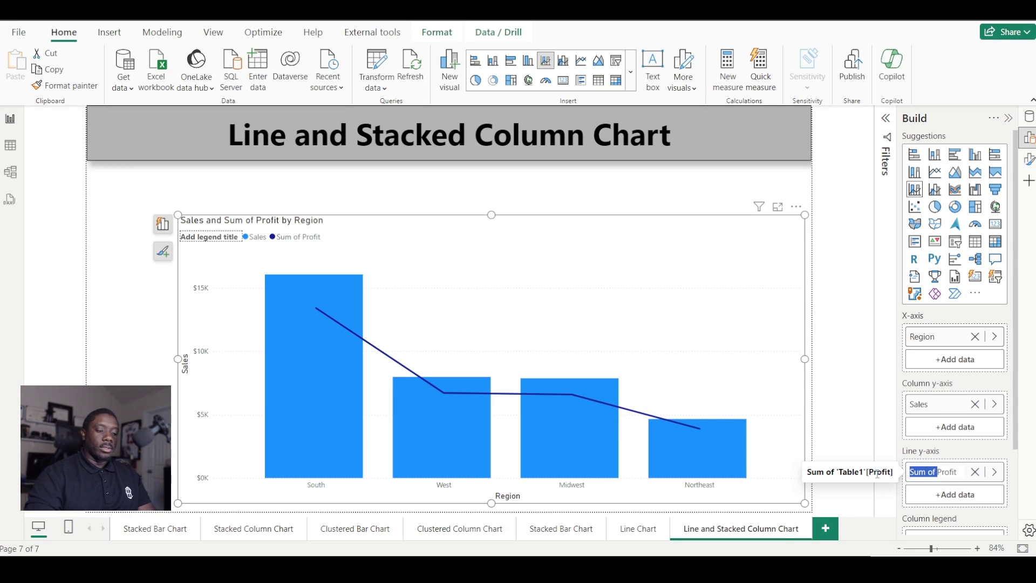
{"action": "type", "text": "Profit"}
{"action": "key", "text": "Return"}
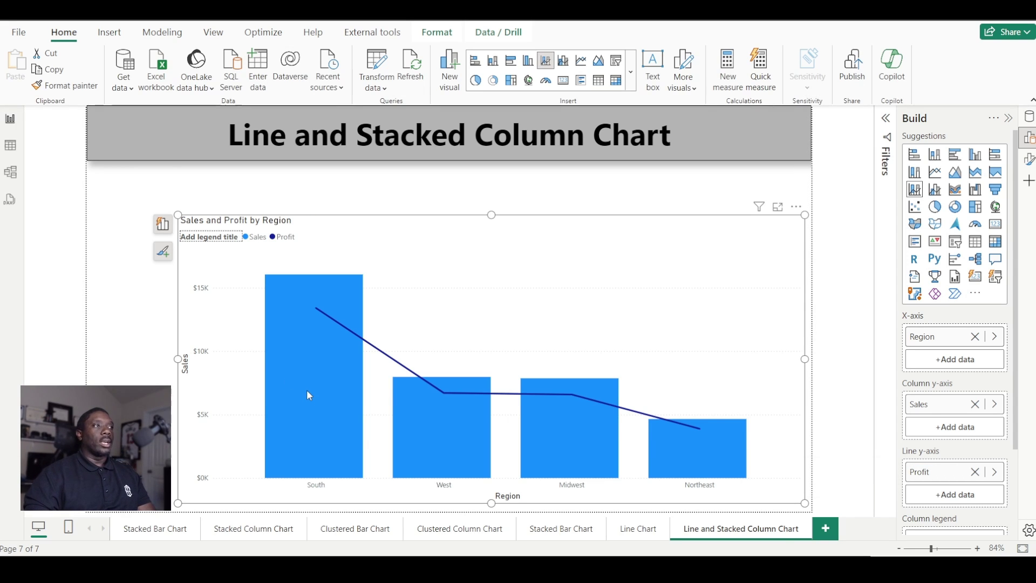
- Turn on Visual border and Shadow under the chart's Size and style format settings
{"action": "mouse_move", "coordinate": [306, 390]}
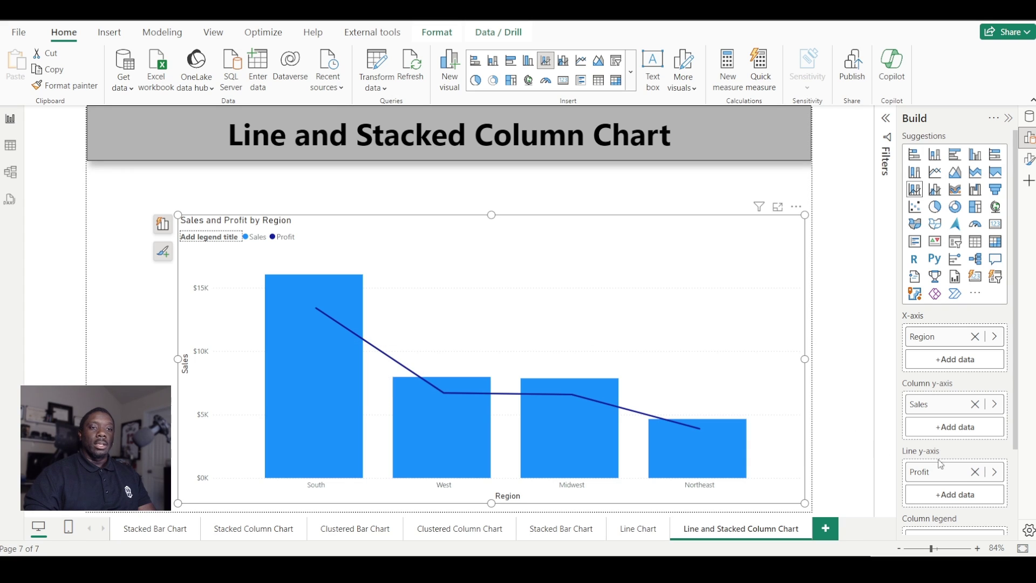
{"action": "scroll", "coordinate": [939, 463], "scroll_direction": "down", "scroll_amount": 3}
{"action": "scroll", "coordinate": [939, 463], "scroll_direction": "up", "scroll_amount": 3}
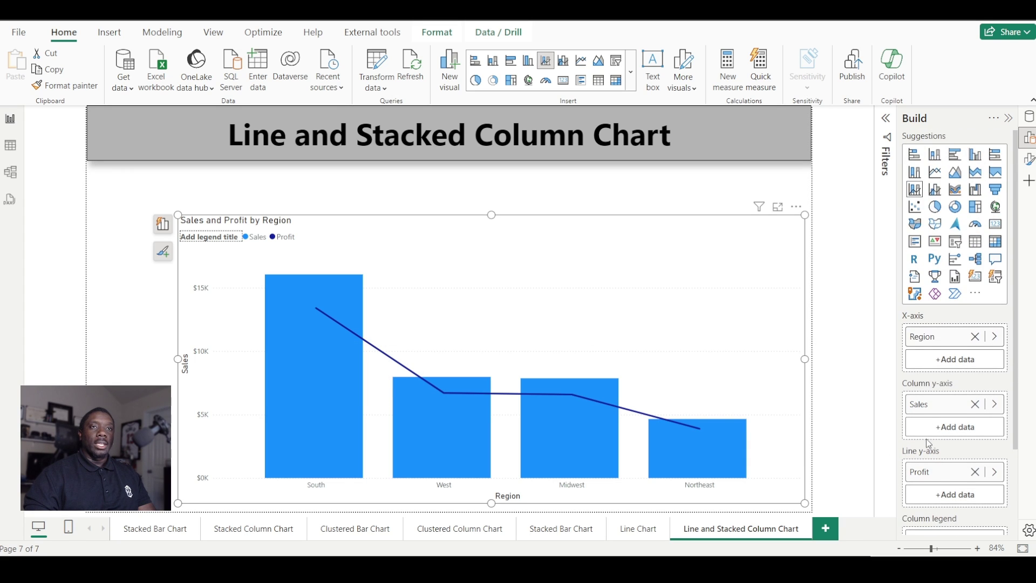
{"action": "left_click", "coordinate": [1029, 162]}
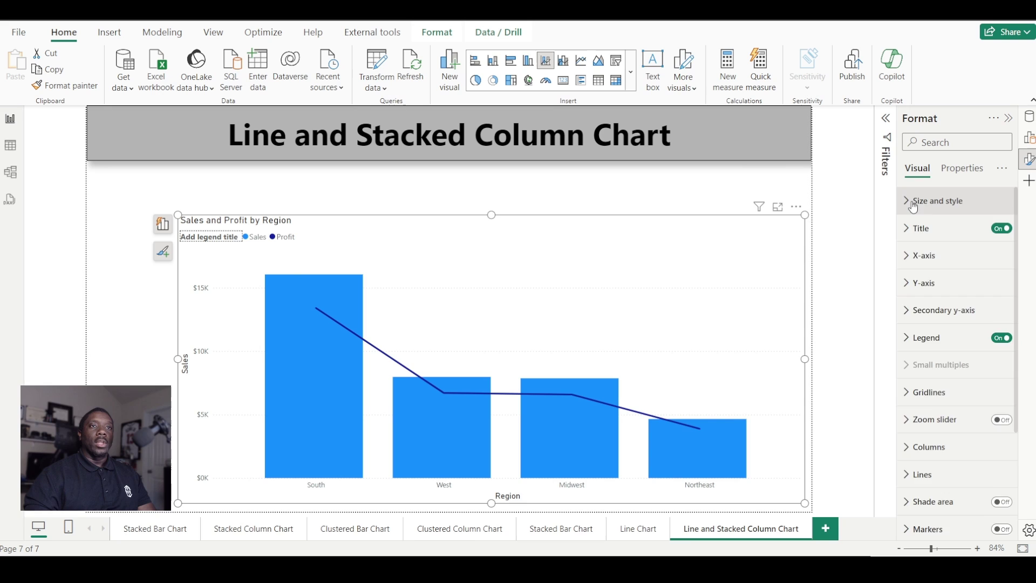
{"action": "left_click", "coordinate": [912, 206]}
{"action": "scroll", "coordinate": [915, 365], "scroll_direction": "down", "scroll_amount": 3}
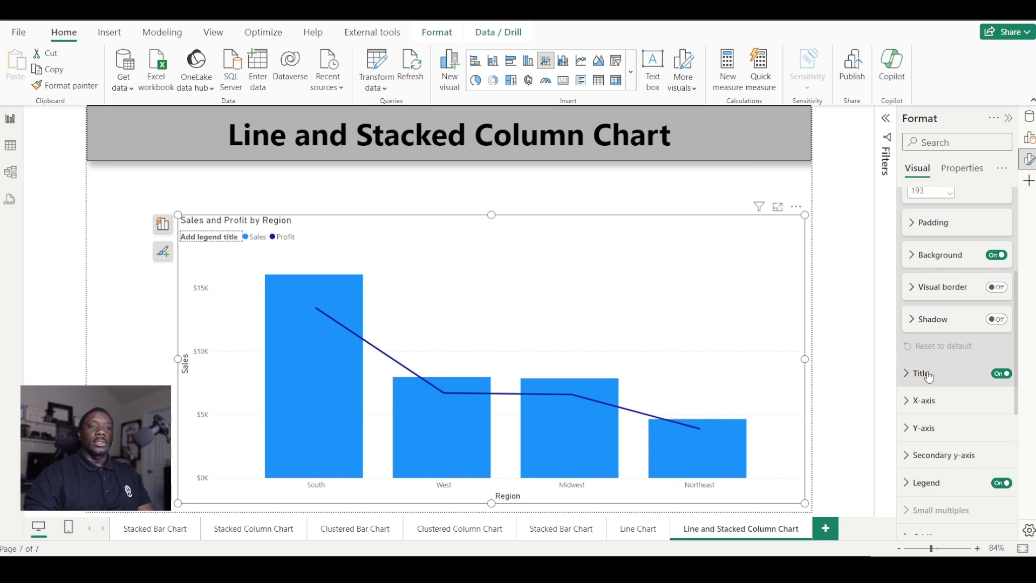
{"action": "left_click", "coordinate": [996, 287]}
{"action": "left_click", "coordinate": [992, 319]}
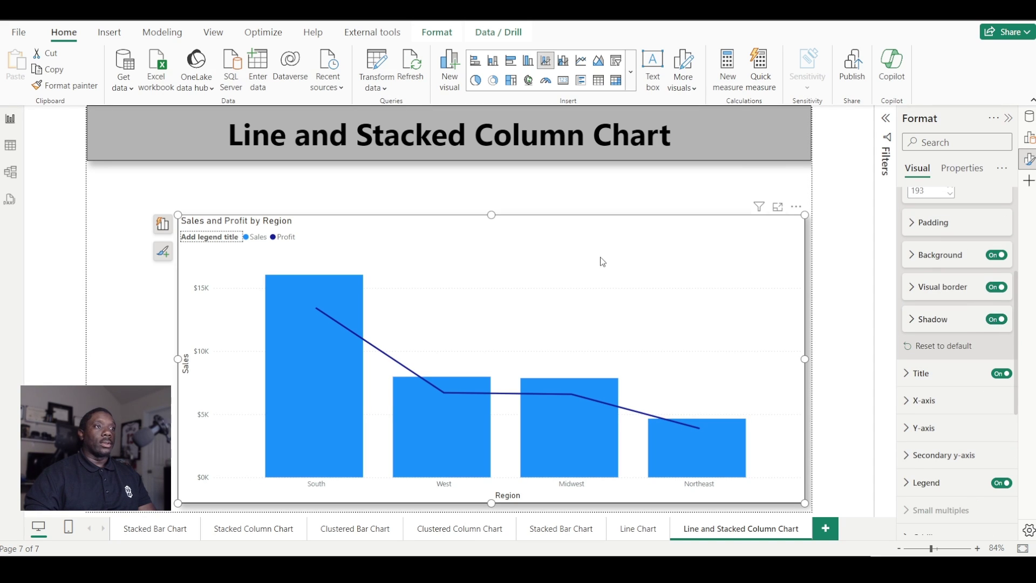
{"action": "left_click", "coordinate": [608, 203]}
{"action": "left_click", "coordinate": [544, 227]}
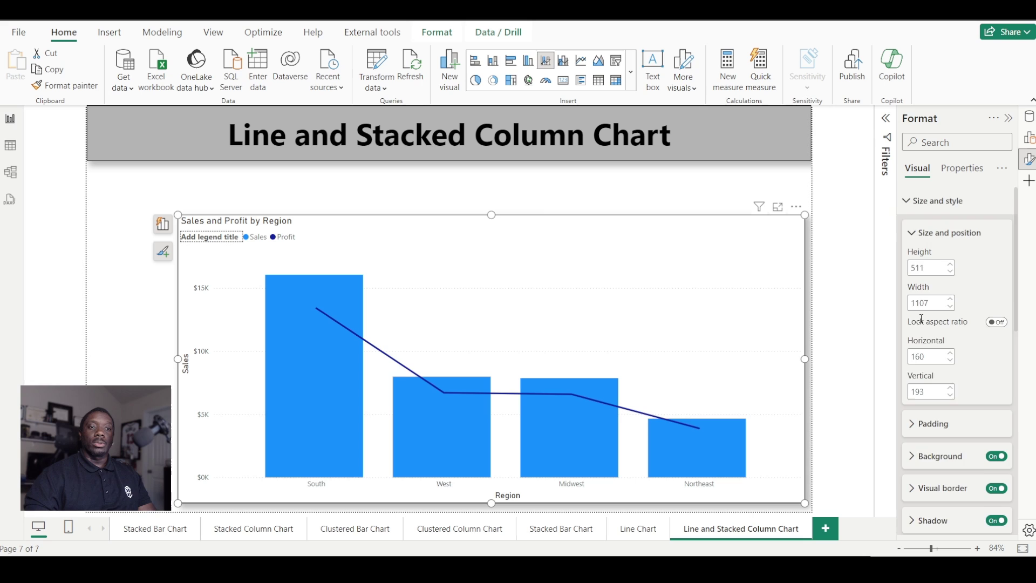
{"action": "scroll", "coordinate": [917, 302], "scroll_direction": "down", "scroll_amount": 3}
{"action": "scroll", "coordinate": [922, 317], "scroll_direction": "up", "scroll_amount": 3}
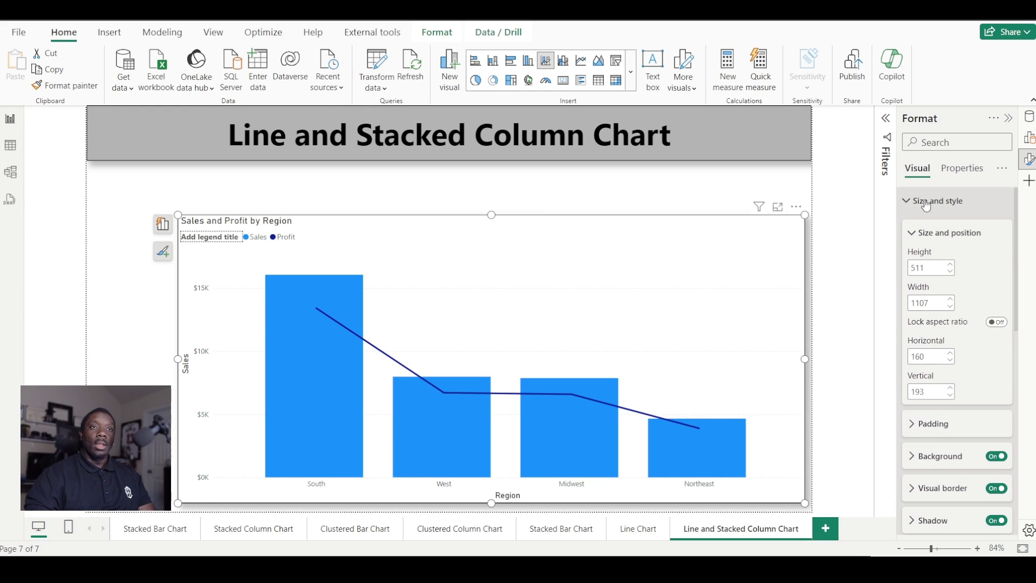
{"action": "left_click", "coordinate": [907, 202]}
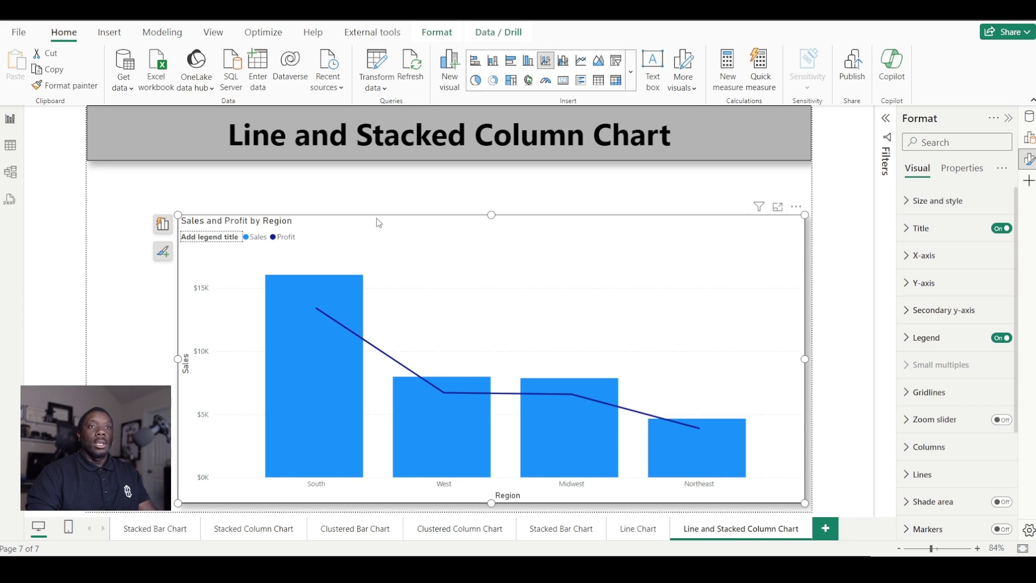
- Centre the chart title
{"action": "left_click", "coordinate": [921, 233]}
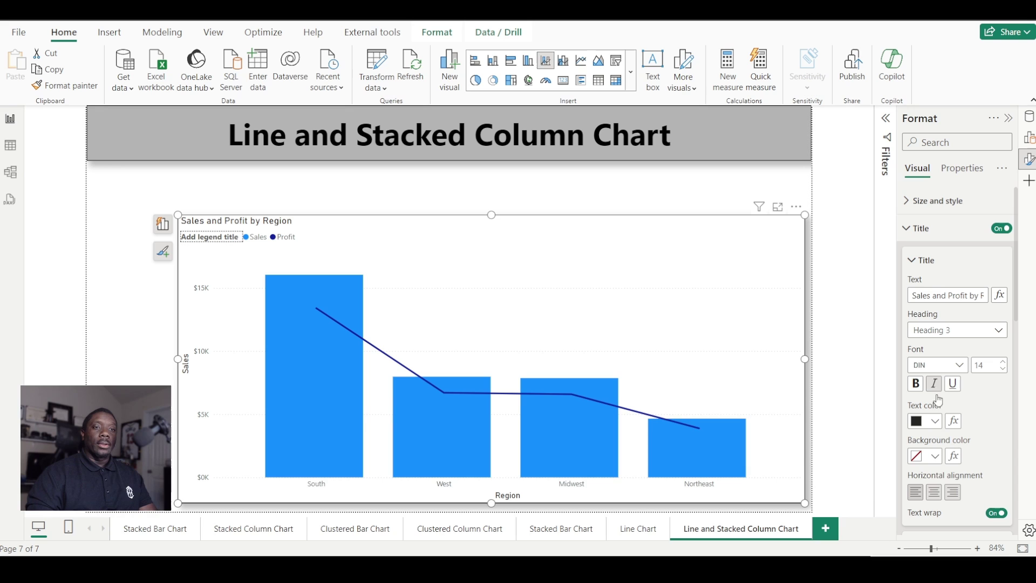
{"action": "left_click", "coordinate": [934, 493]}
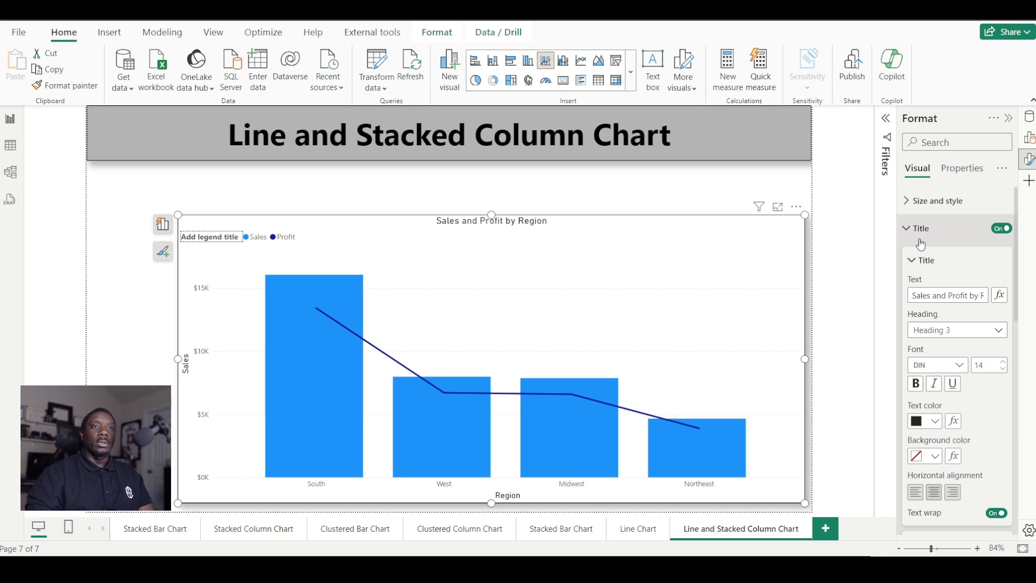
{"action": "left_click", "coordinate": [906, 229]}
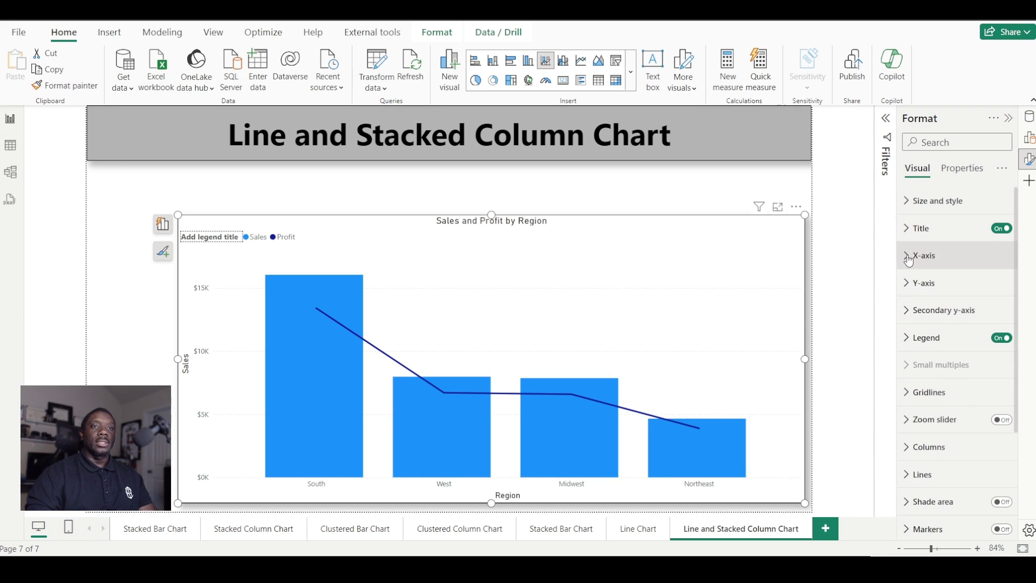
- Make the x-axis labels black and turn off the Region axis title
{"action": "left_click", "coordinate": [917, 255]}
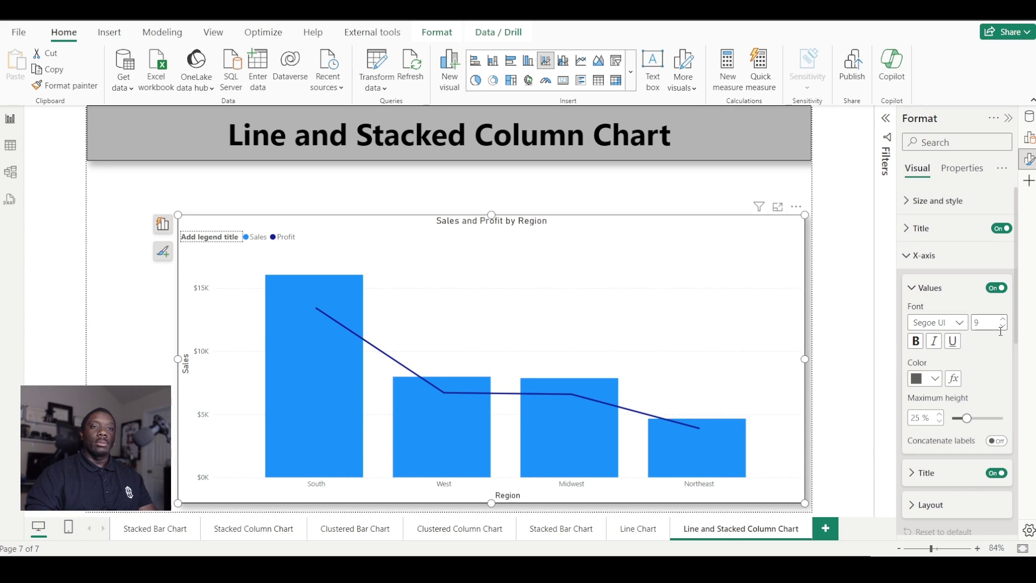
{"action": "left_click", "coordinate": [925, 378]}
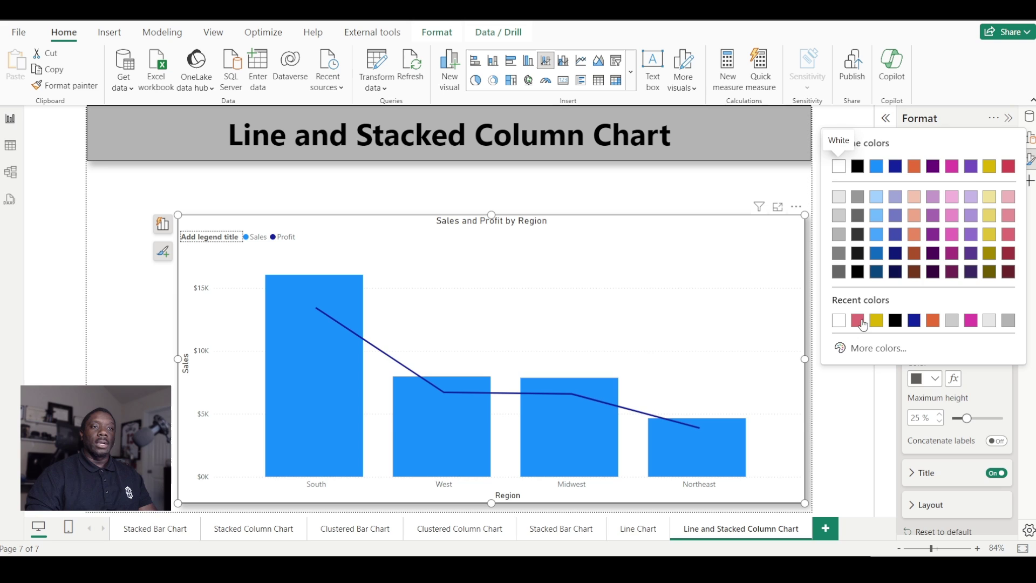
{"action": "left_click", "coordinate": [854, 169]}
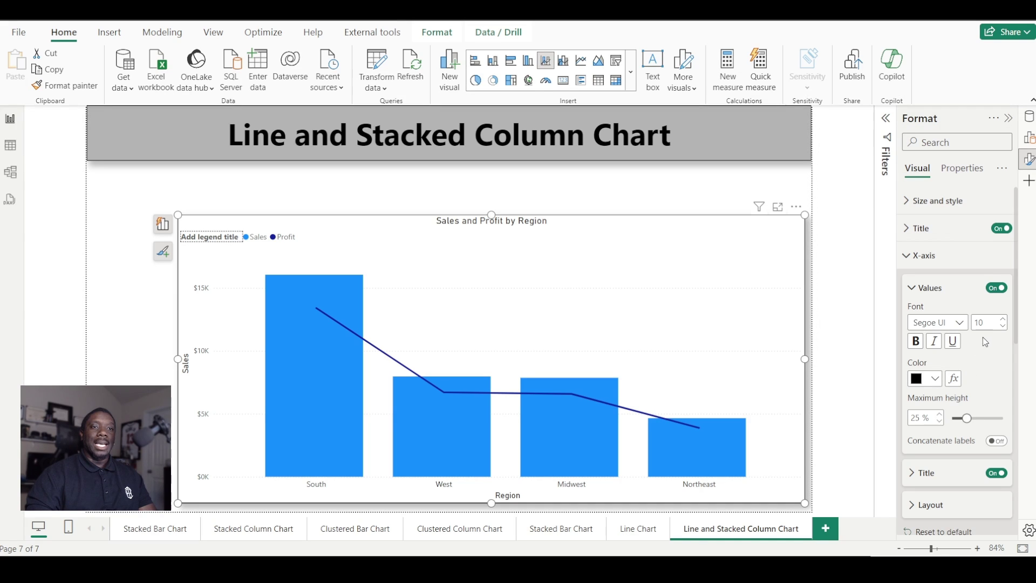
{"action": "left_click", "coordinate": [995, 482]}
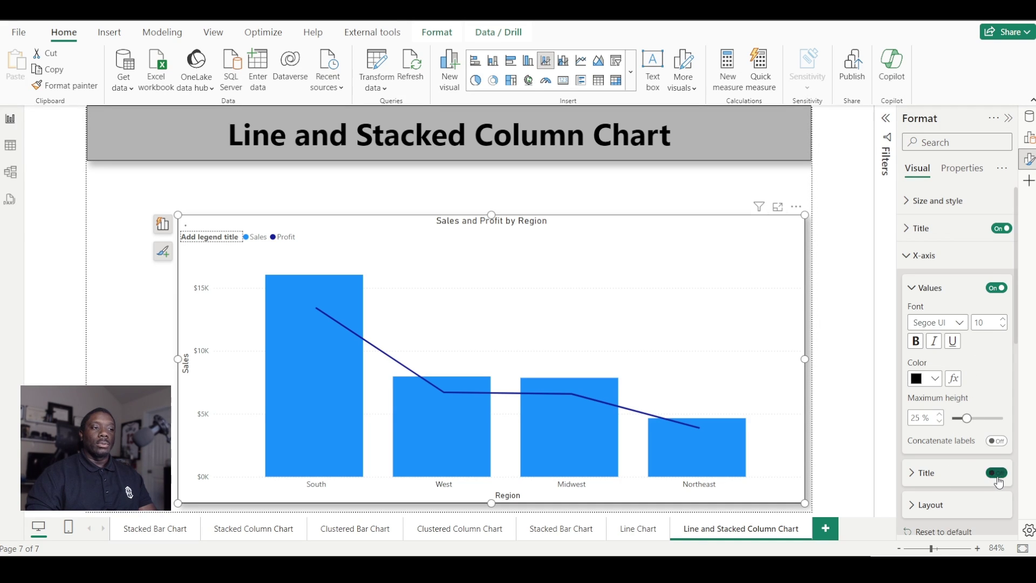
- Try a Sales axis range of 1000 to 14000, then clear both values back to automatic
{"action": "left_click", "coordinate": [908, 255]}
{"action": "left_click", "coordinate": [905, 283]}
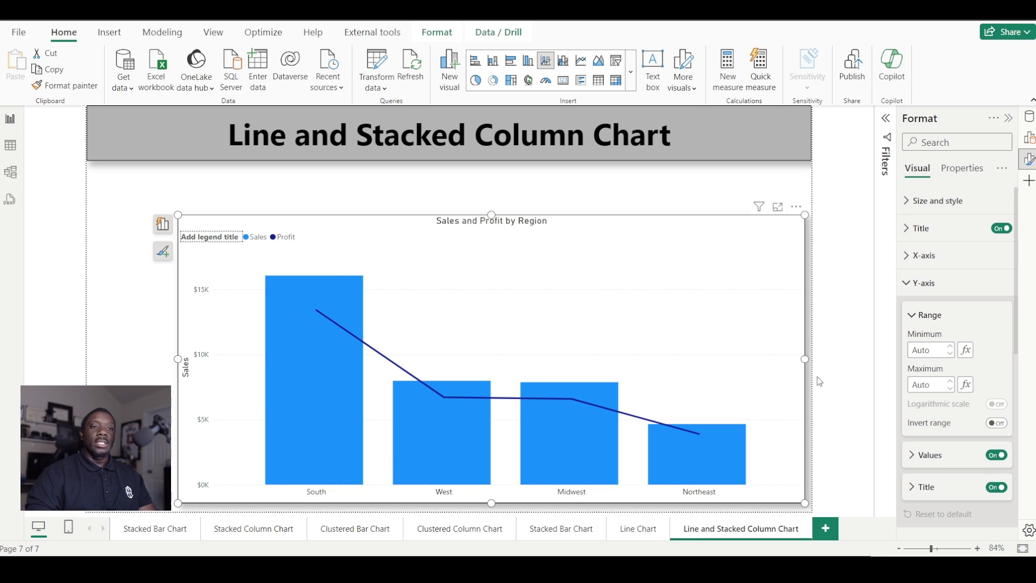
{"action": "left_click", "coordinate": [933, 349]}
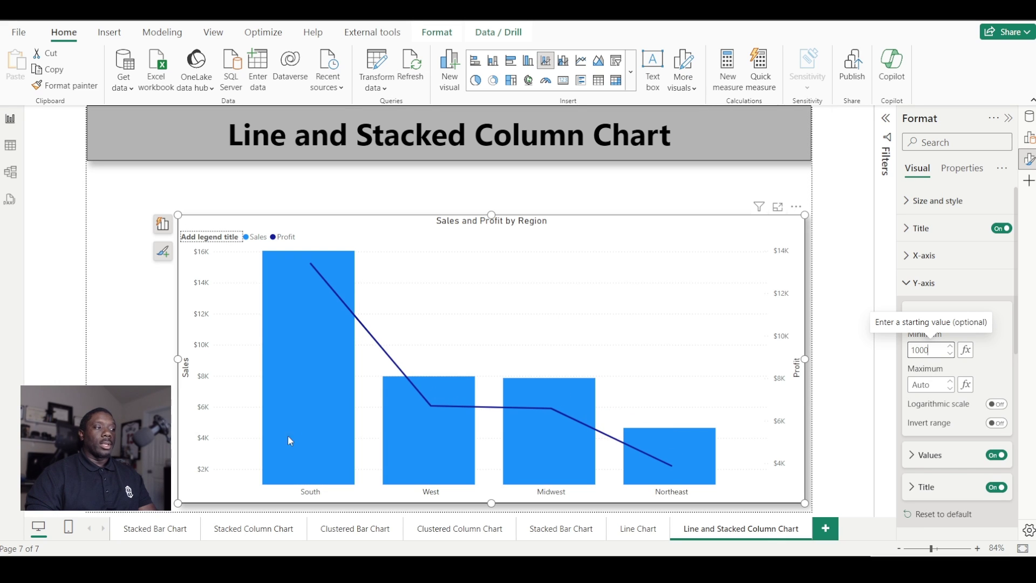
{"action": "left_click", "coordinate": [929, 386]}
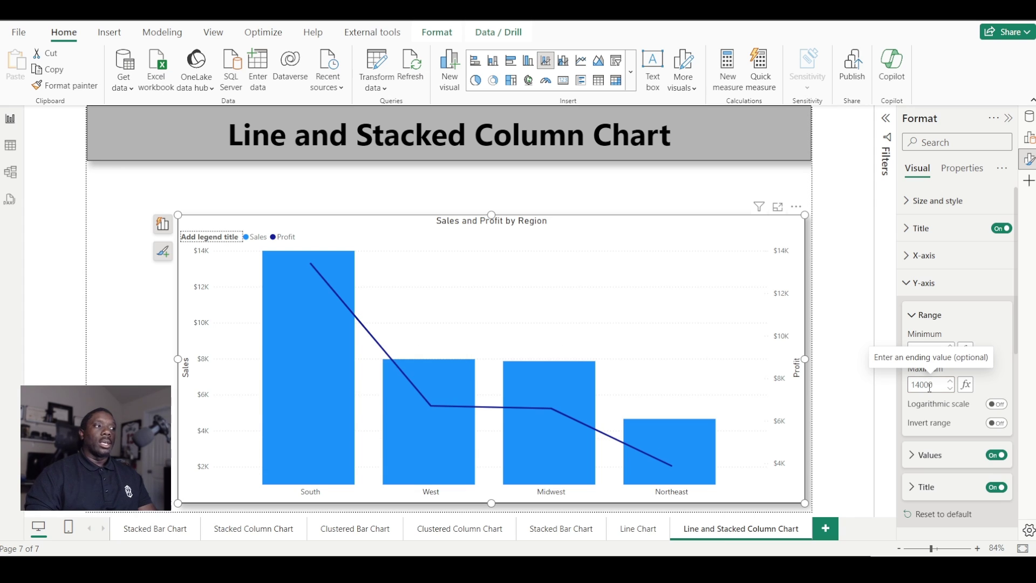
{"action": "double_click", "coordinate": [929, 385]}
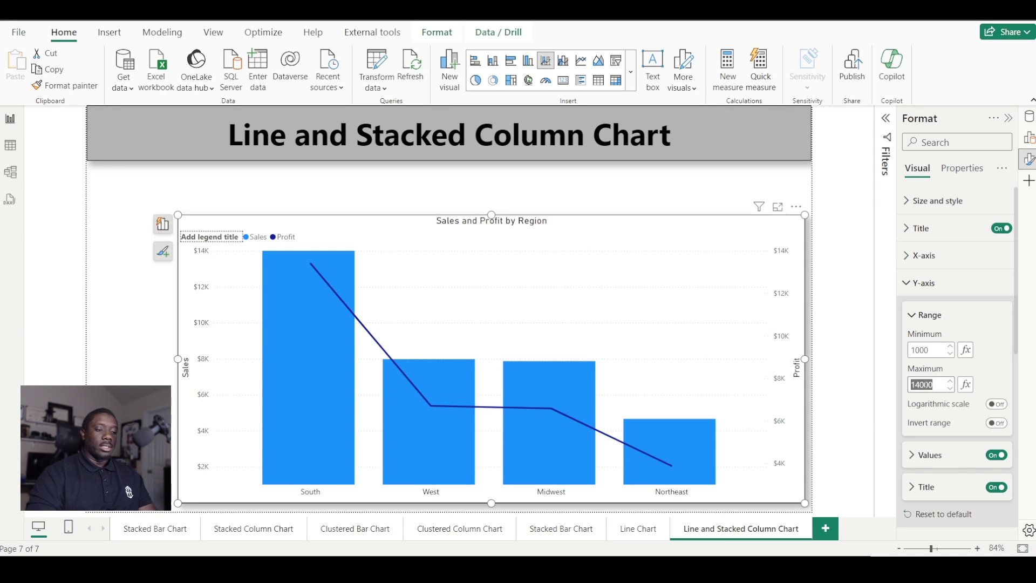
{"action": "key", "text": "BackSpace"}
{"action": "double_click", "coordinate": [920, 350]}
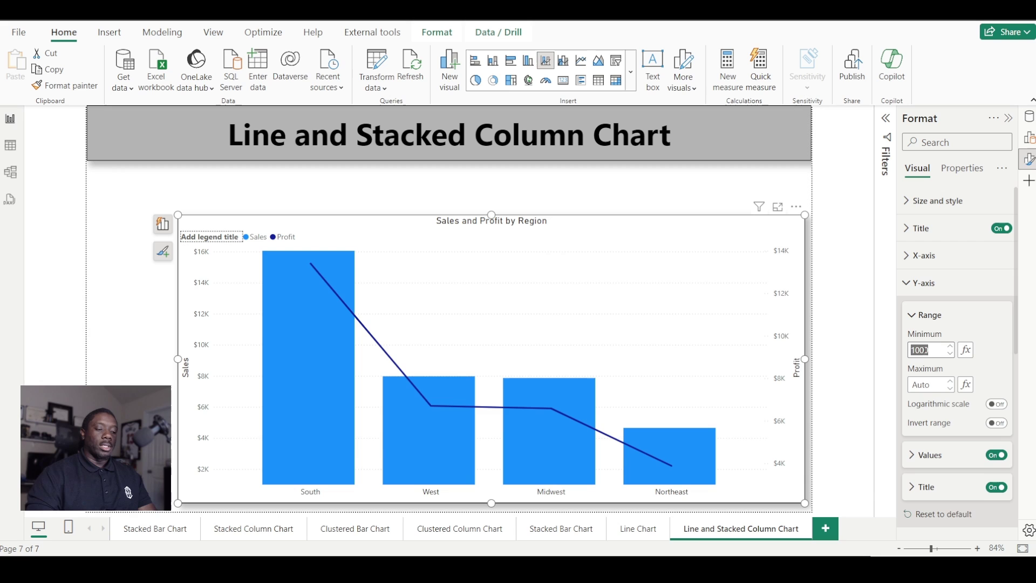
{"action": "key", "text": "BackSpace"}
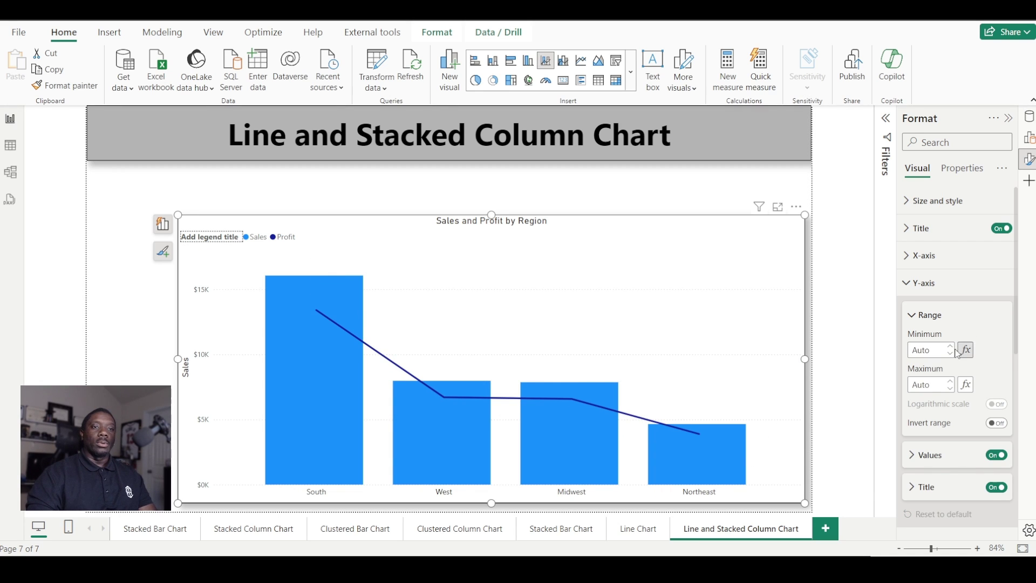
- Bring up the secondary y-axis formatting settings
{"action": "scroll", "coordinate": [961, 372], "scroll_direction": "down", "scroll_amount": 3}
{"action": "scroll", "coordinate": [963, 384], "scroll_direction": "up", "scroll_amount": 3}
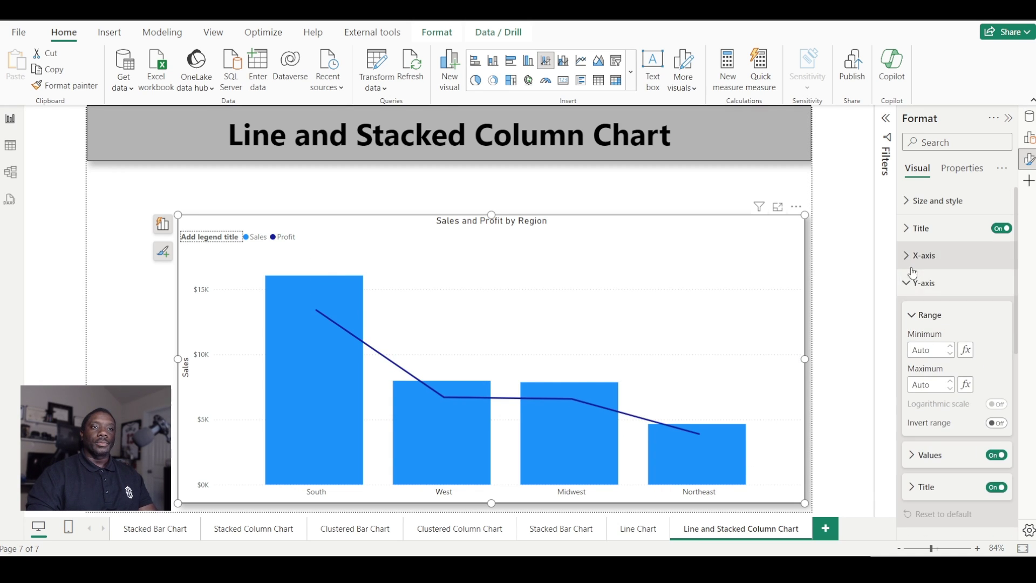
{"action": "left_click", "coordinate": [917, 283]}
{"action": "left_click", "coordinate": [905, 312]}
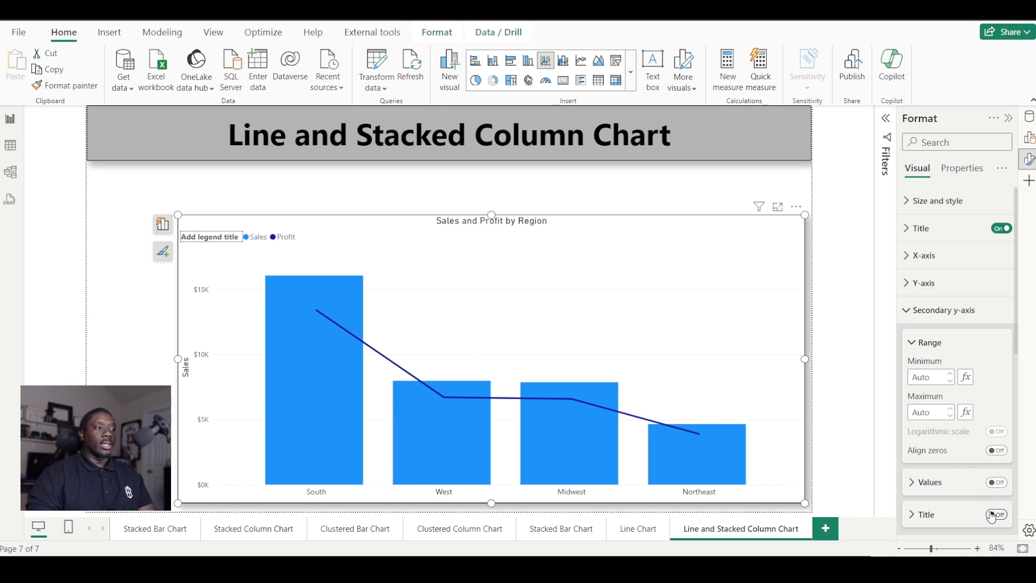
- Try legend position Top left stacked, then set it back to Top left in one row
{"action": "left_click", "coordinate": [911, 311]}
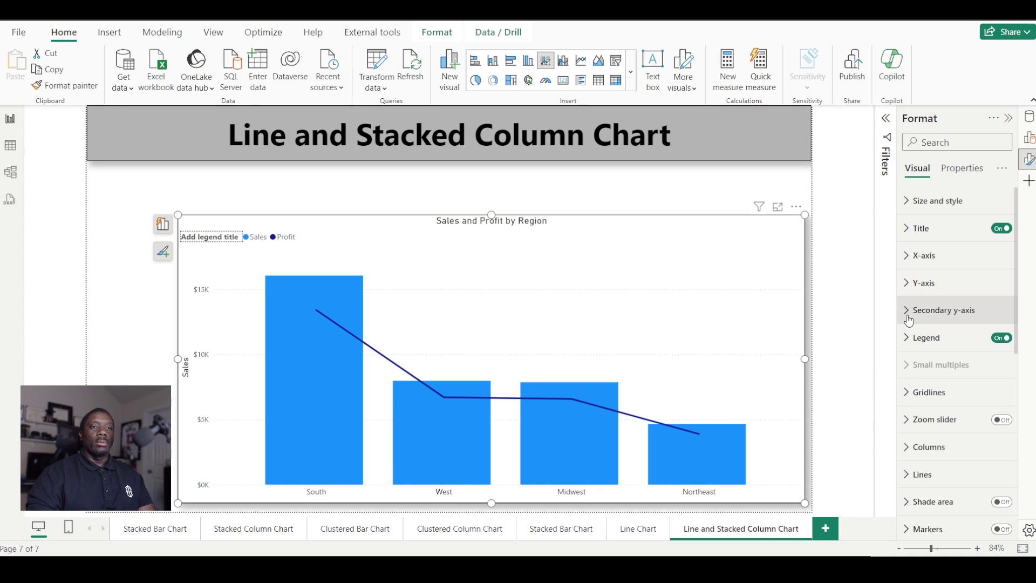
{"action": "left_click", "coordinate": [976, 338]}
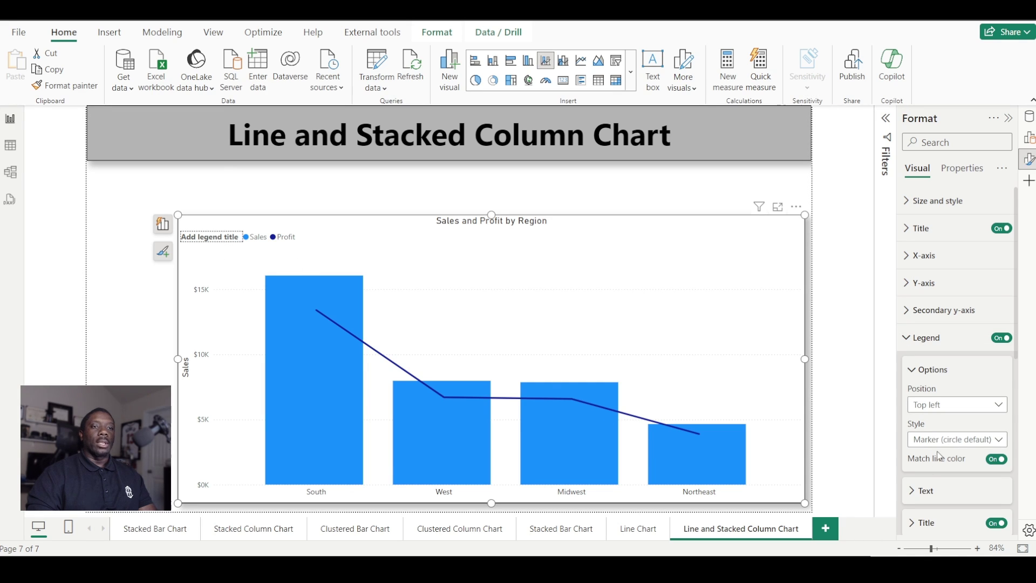
{"action": "left_click", "coordinate": [974, 405]}
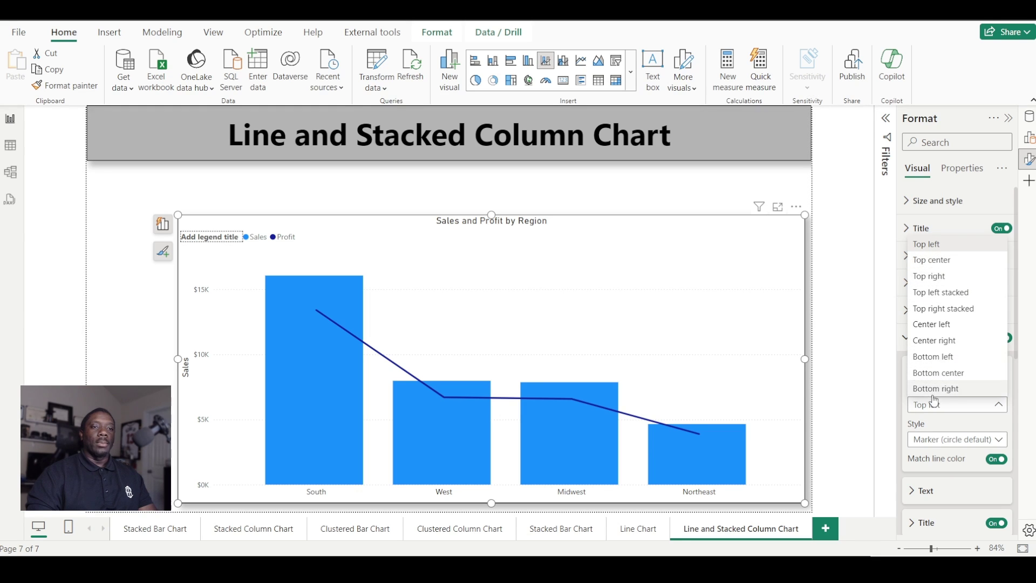
{"action": "left_click", "coordinate": [941, 422]}
{"action": "left_click", "coordinate": [969, 410]}
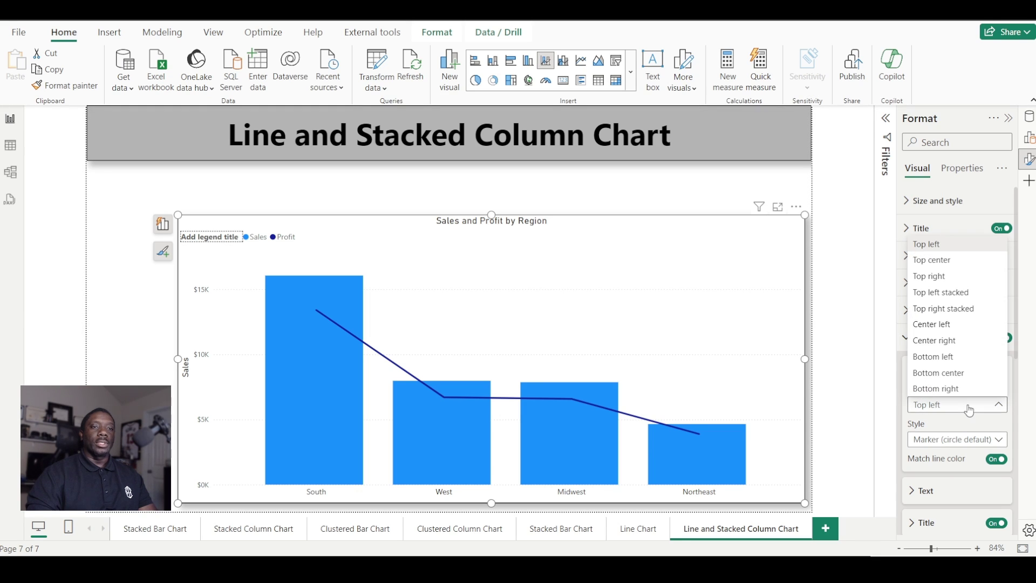
{"action": "left_click", "coordinate": [950, 292]}
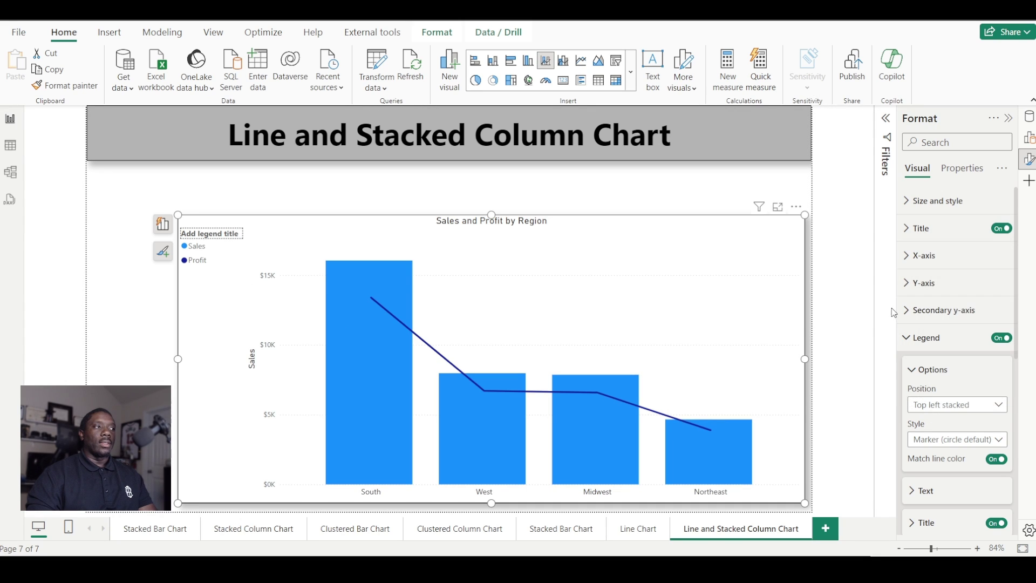
{"action": "left_click", "coordinate": [933, 410]}
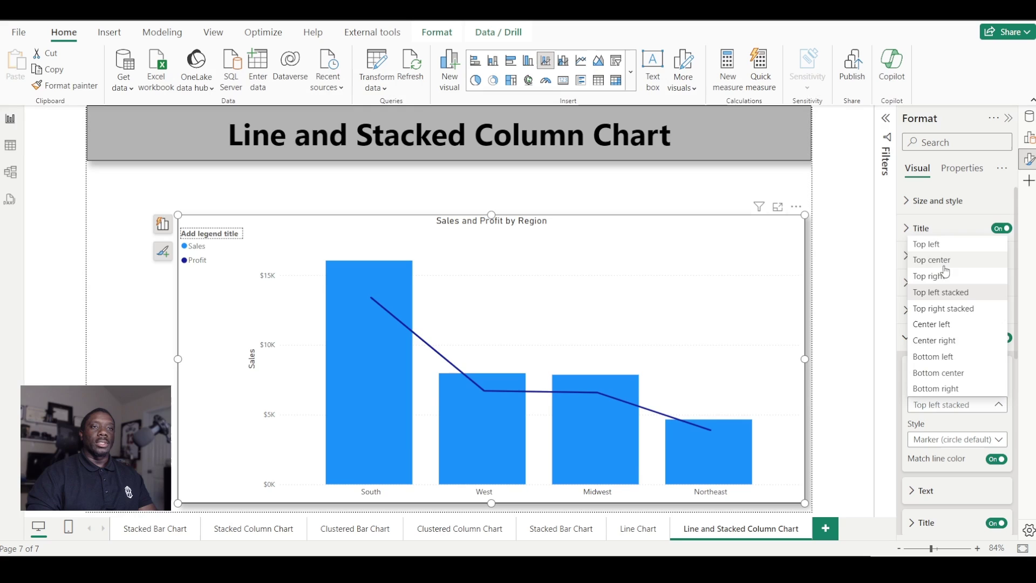
{"action": "left_click", "coordinate": [924, 241]}
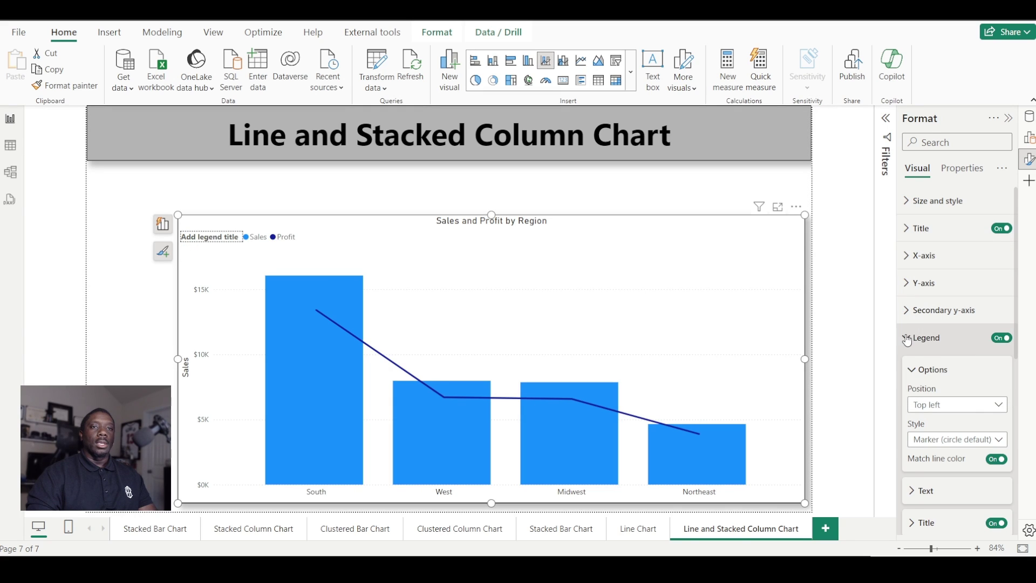
{"action": "left_click", "coordinate": [907, 338]}
- Switch the chart's zoom slider on and then back off
{"action": "left_click", "coordinate": [907, 393]}
{"action": "left_click", "coordinate": [908, 393]}
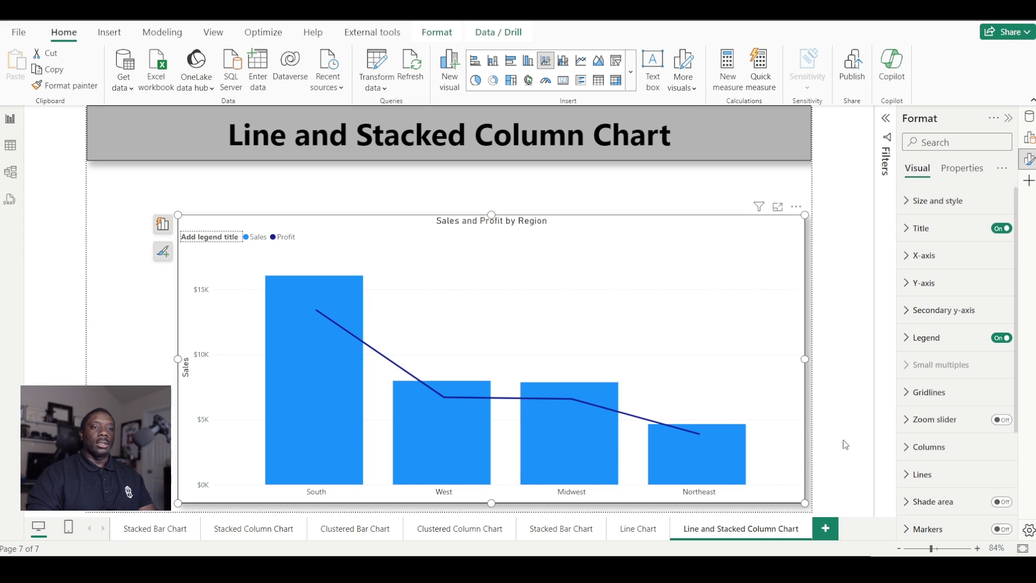
{"action": "scroll", "coordinate": [924, 392], "scroll_direction": "down", "scroll_amount": 3}
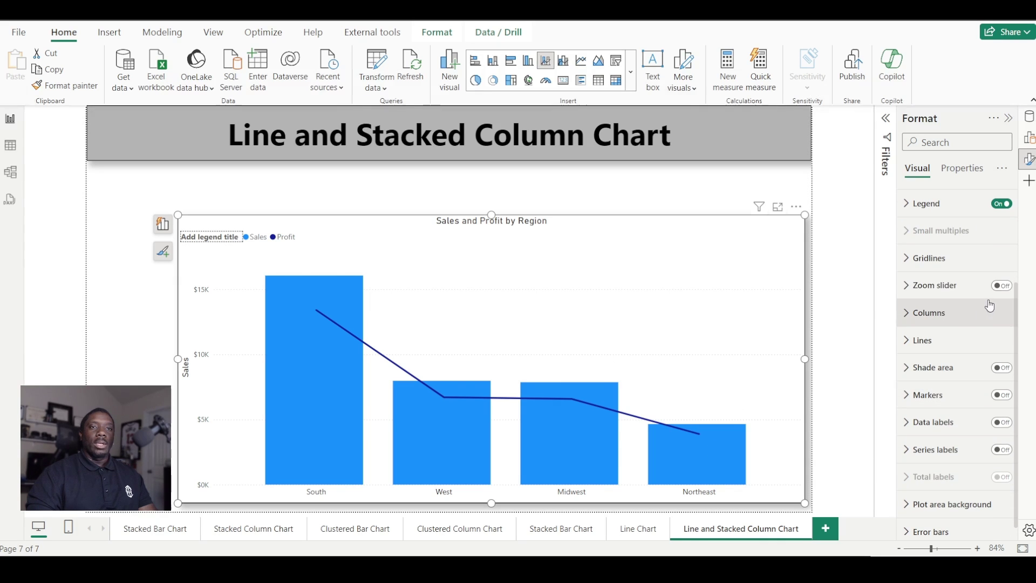
{"action": "left_click", "coordinate": [1000, 286]}
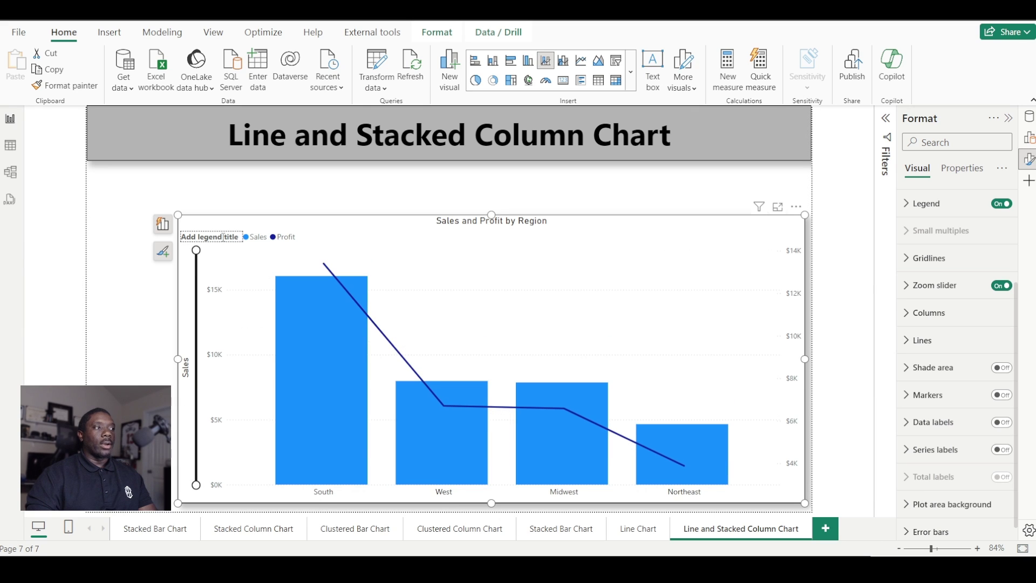
{"action": "left_click", "coordinate": [1001, 285]}
- Colour the Sales columns gold with transparency at 0%
{"action": "left_click", "coordinate": [923, 313]}
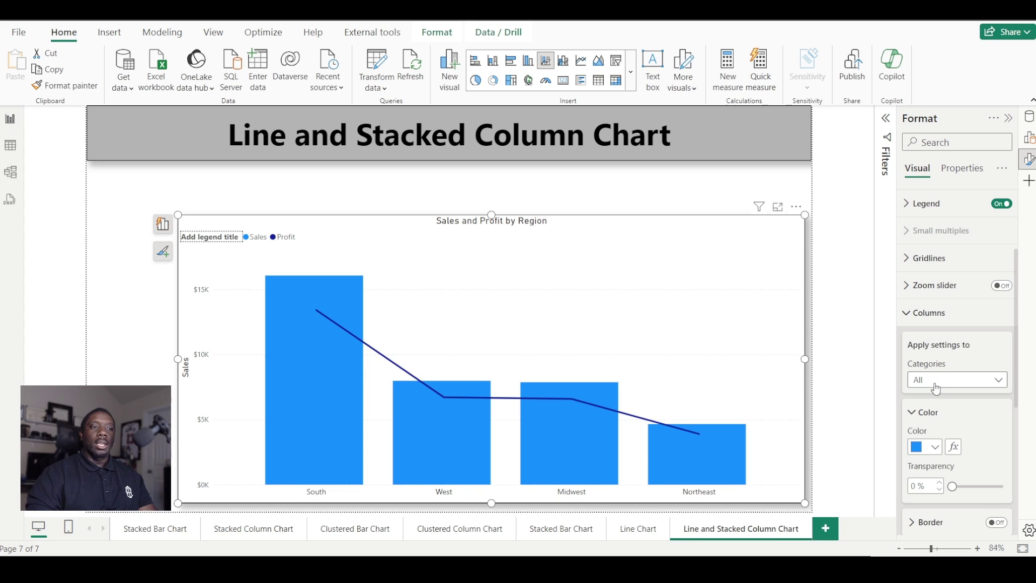
{"action": "left_click", "coordinate": [935, 447]}
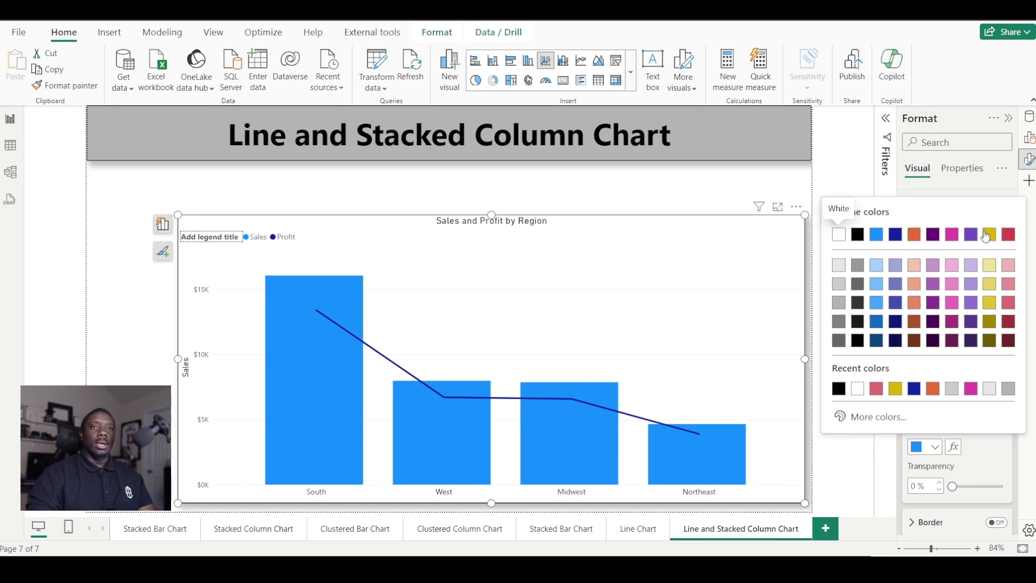
{"action": "left_click", "coordinate": [987, 234]}
{"action": "scroll", "coordinate": [966, 374], "scroll_direction": "down", "scroll_amount": 3}
{"action": "left_click", "coordinate": [957, 353]}
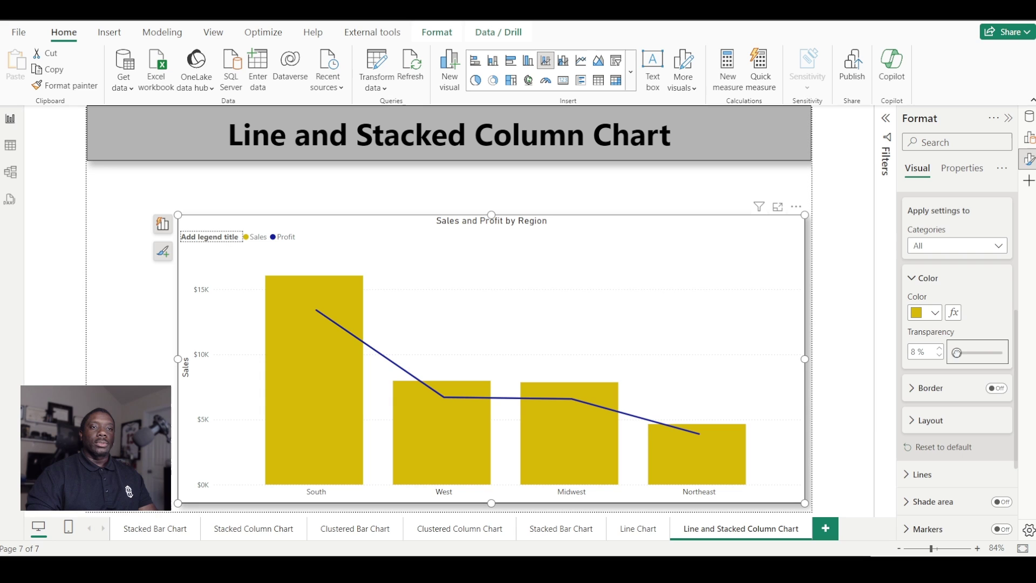
{"action": "mouse_move", "coordinate": [957, 353]}
{"action": "left_mouse_down"}
{"action": "mouse_move", "coordinate": [974, 352]}
{"action": "mouse_move", "coordinate": [953, 352]}
{"action": "left_mouse_up"}
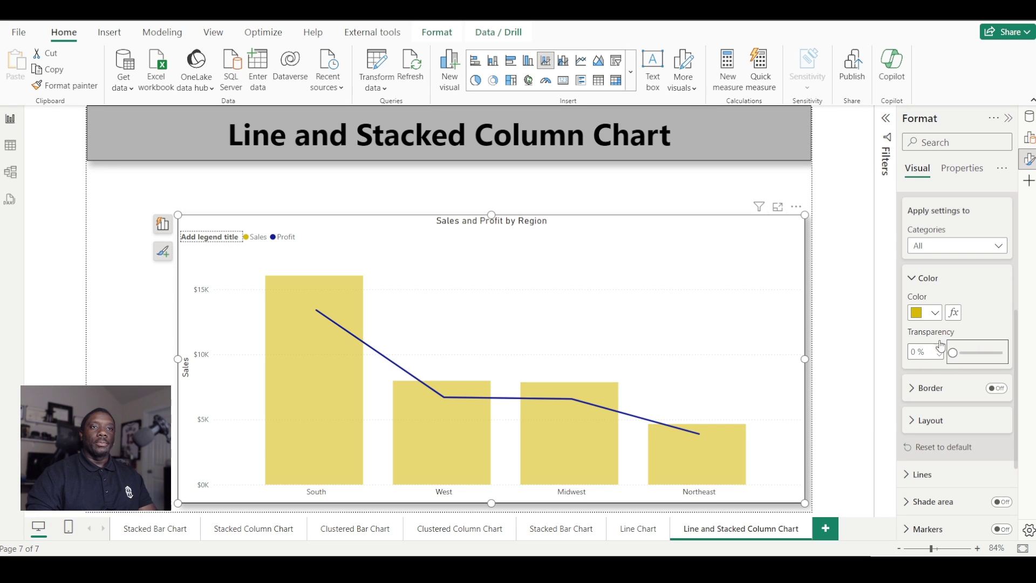
{"action": "scroll", "coordinate": [966, 343], "scroll_direction": "up", "scroll_amount": 2}
{"action": "scroll", "coordinate": [942, 353], "scroll_direction": "up", "scroll_amount": 2}
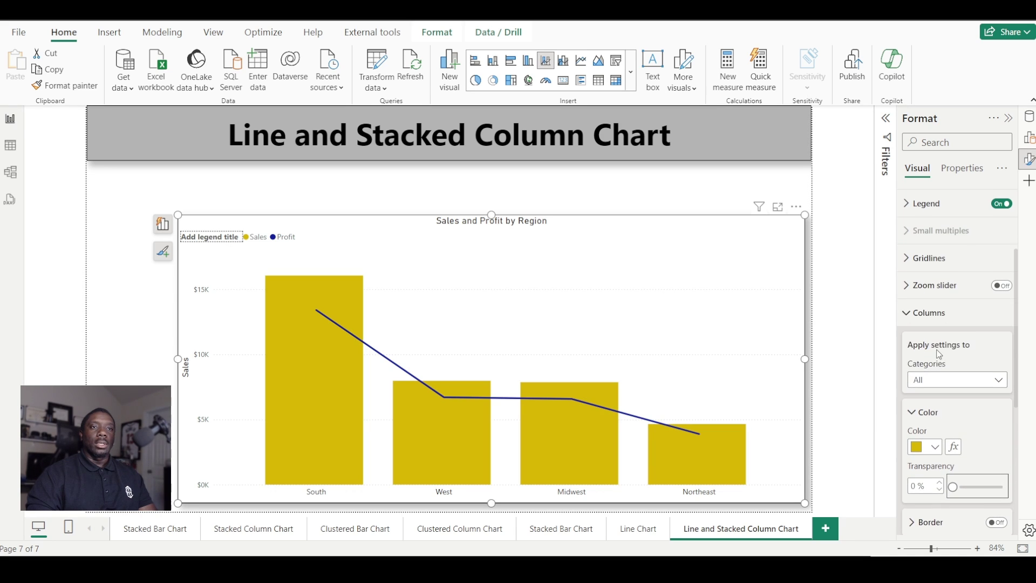
- Set the Profit line colour to black after briefly trying light blue
{"action": "left_click", "coordinate": [911, 313]}
{"action": "left_click", "coordinate": [911, 340]}
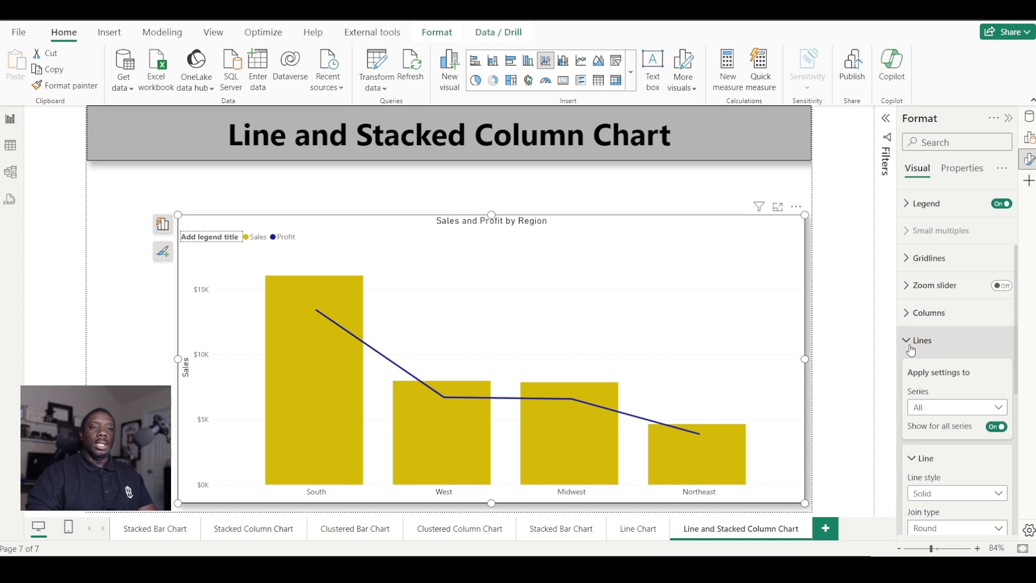
{"action": "scroll", "coordinate": [933, 380], "scroll_direction": "down", "scroll_amount": 3}
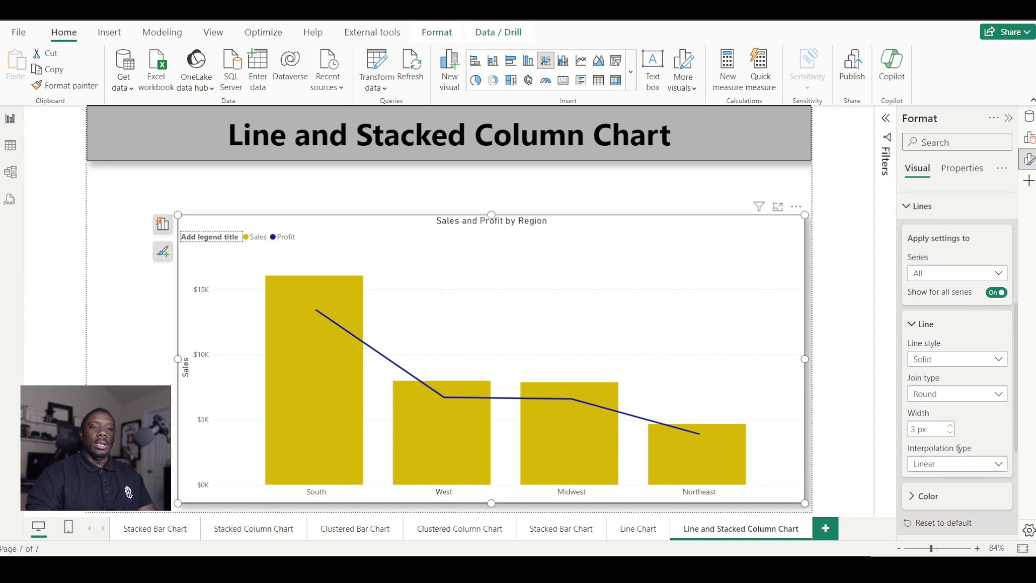
{"action": "scroll", "coordinate": [958, 384], "scroll_direction": "down", "scroll_amount": 2}
{"action": "left_click", "coordinate": [924, 428]}
{"action": "scroll", "coordinate": [920, 410], "scroll_direction": "down", "scroll_amount": 2}
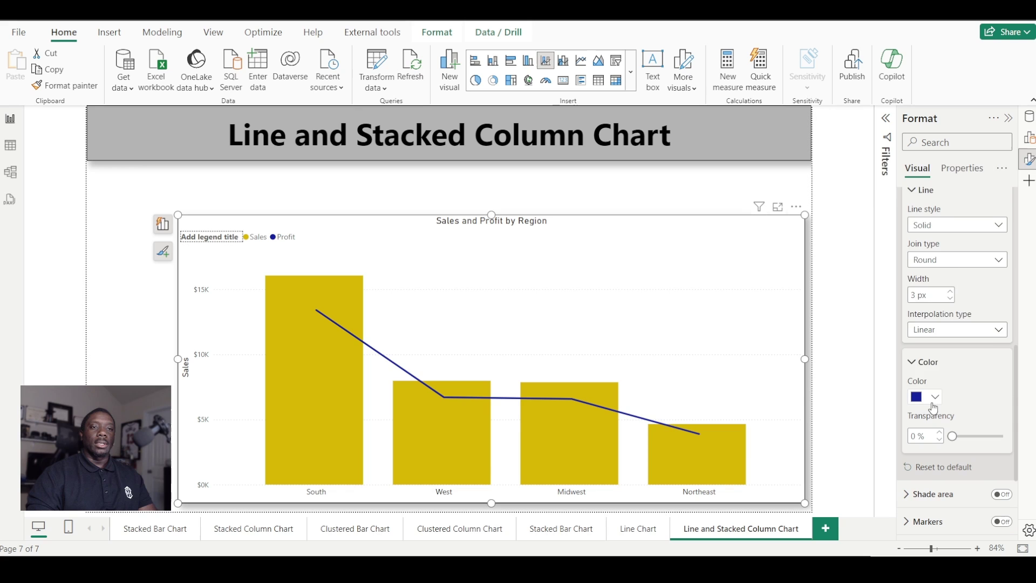
{"action": "left_click", "coordinate": [930, 397]}
{"action": "left_click", "coordinate": [876, 185]}
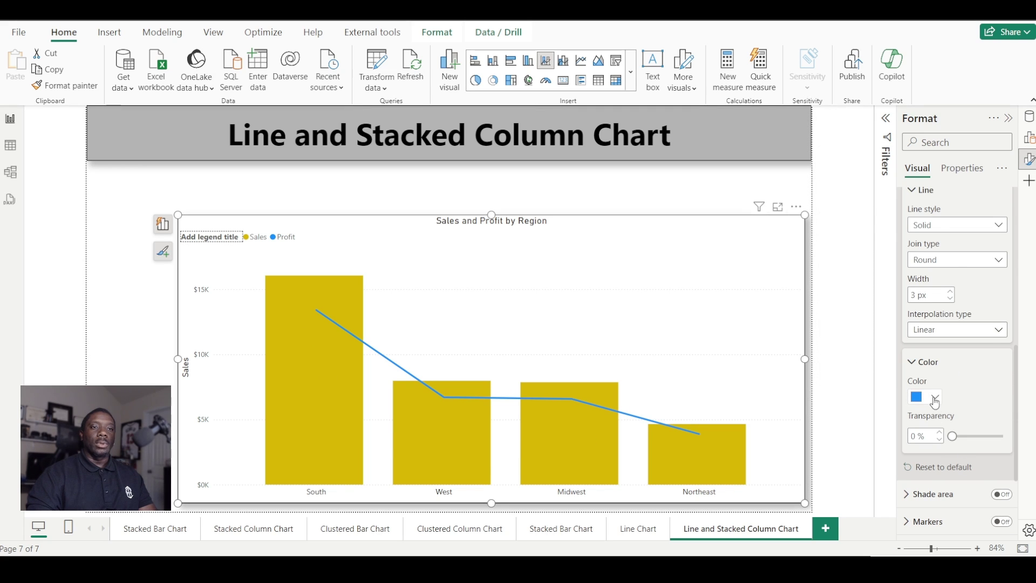
{"action": "left_click", "coordinate": [933, 397]}
{"action": "left_click", "coordinate": [861, 186]}
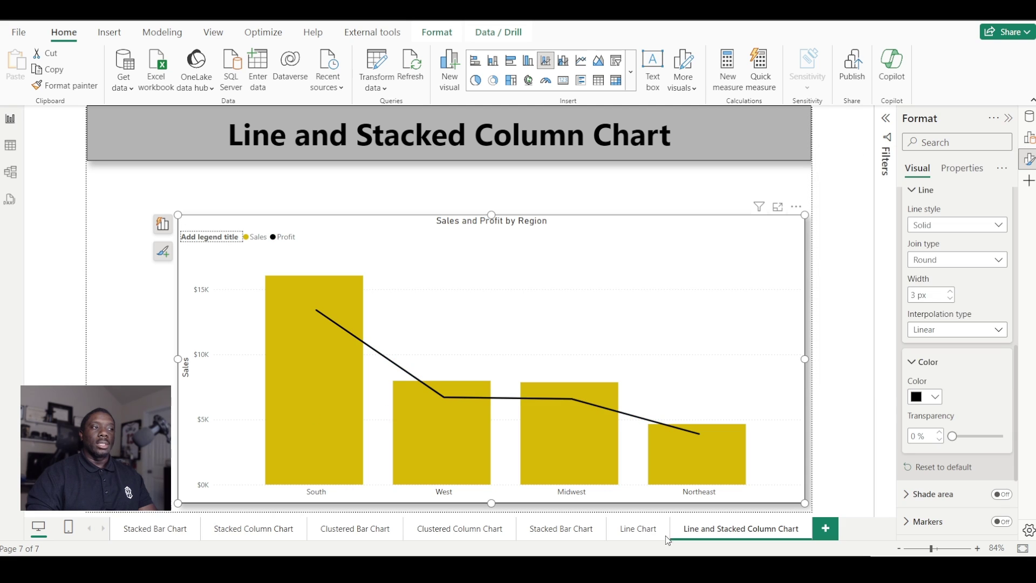
{"action": "scroll", "coordinate": [958, 368], "scroll_direction": "up", "scroll_amount": 3}
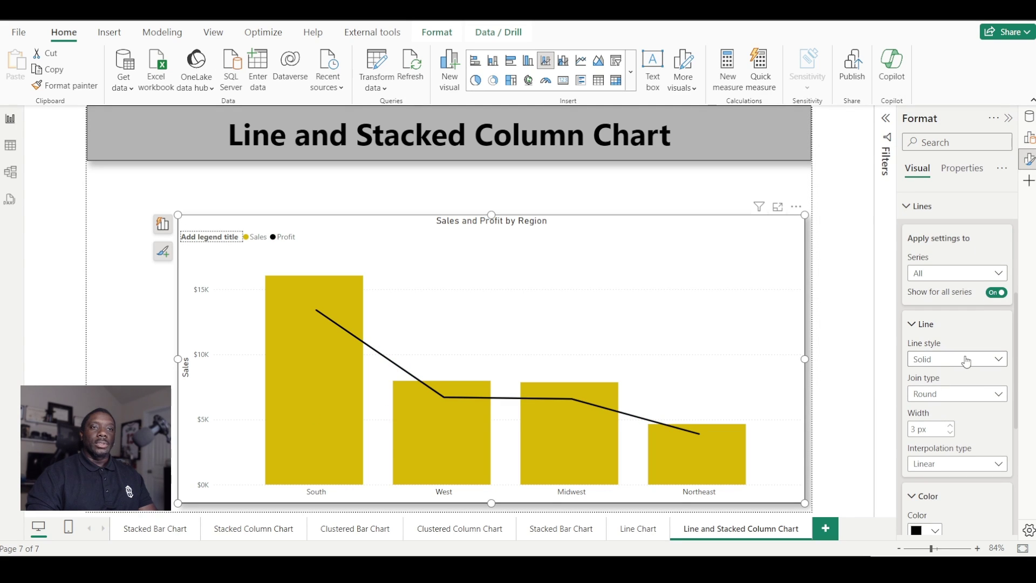
- Give the Profit line Smooth (Monotone) interpolation and a solid style after trying dashed and miter join
{"action": "left_click", "coordinate": [966, 360]}
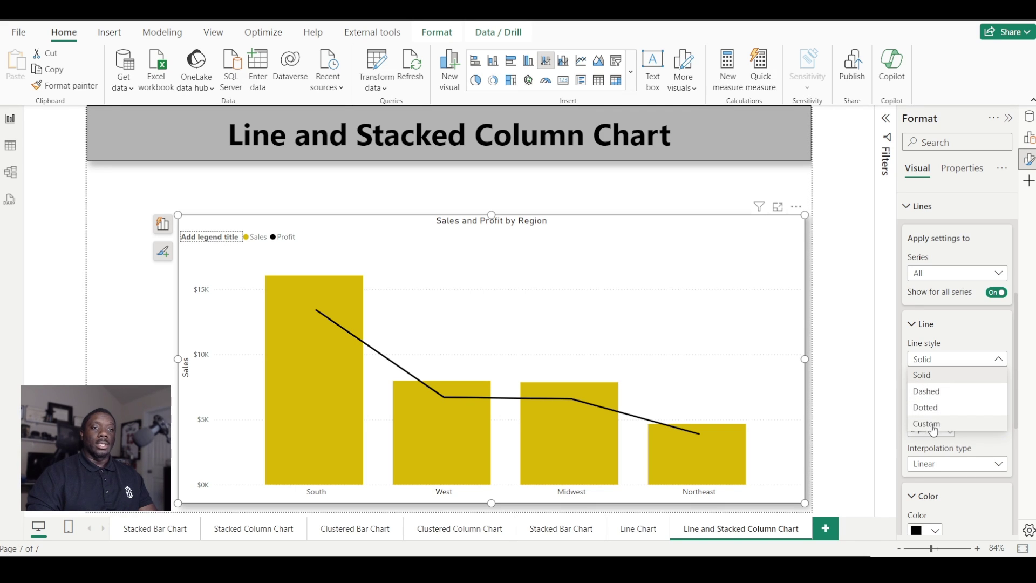
{"action": "left_click", "coordinate": [924, 392]}
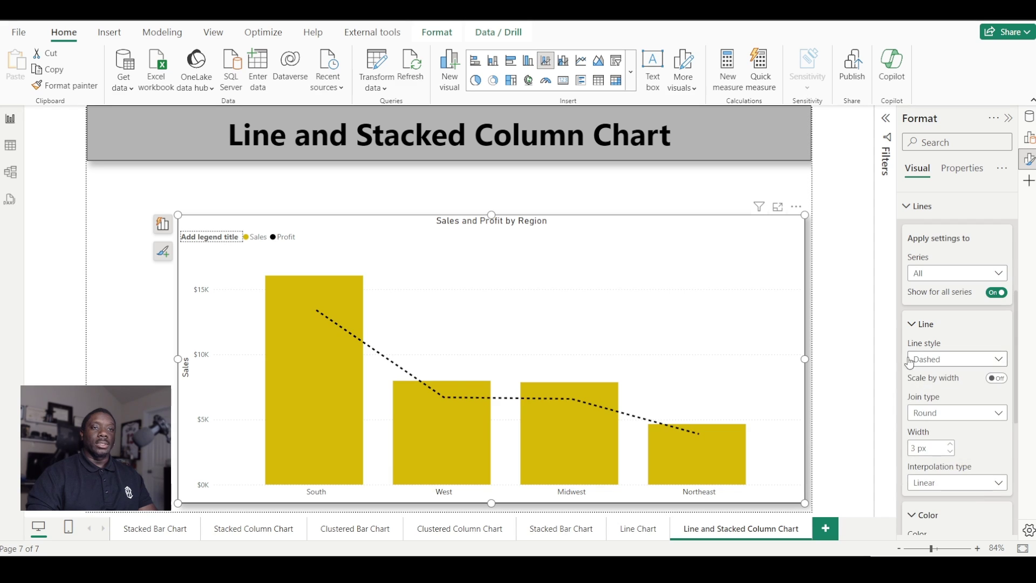
{"action": "left_click", "coordinate": [968, 412]}
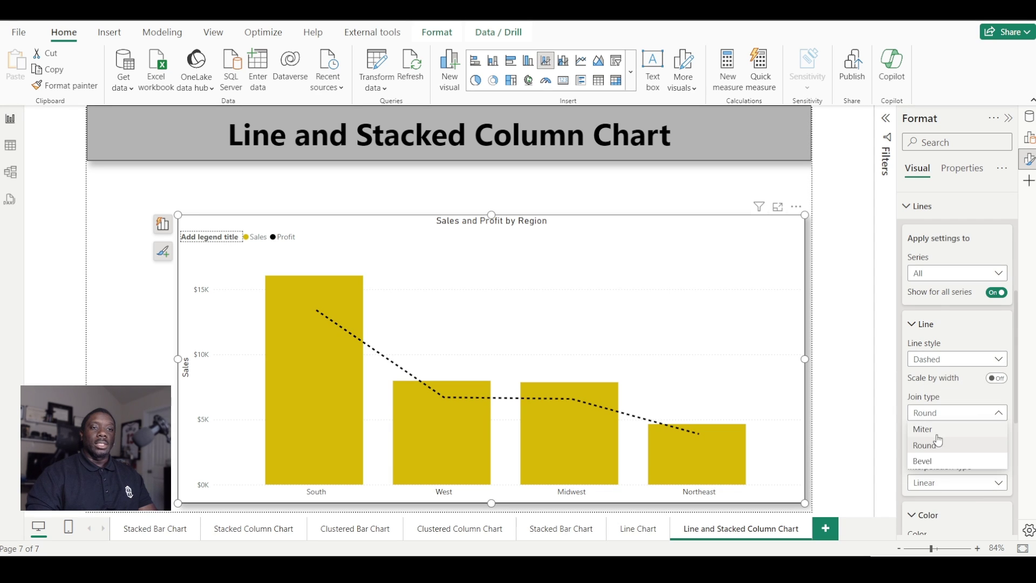
{"action": "left_click", "coordinate": [943, 429]}
{"action": "left_click", "coordinate": [946, 413]}
{"action": "key", "text": "Escape"}
{"action": "left_click", "coordinate": [951, 482]}
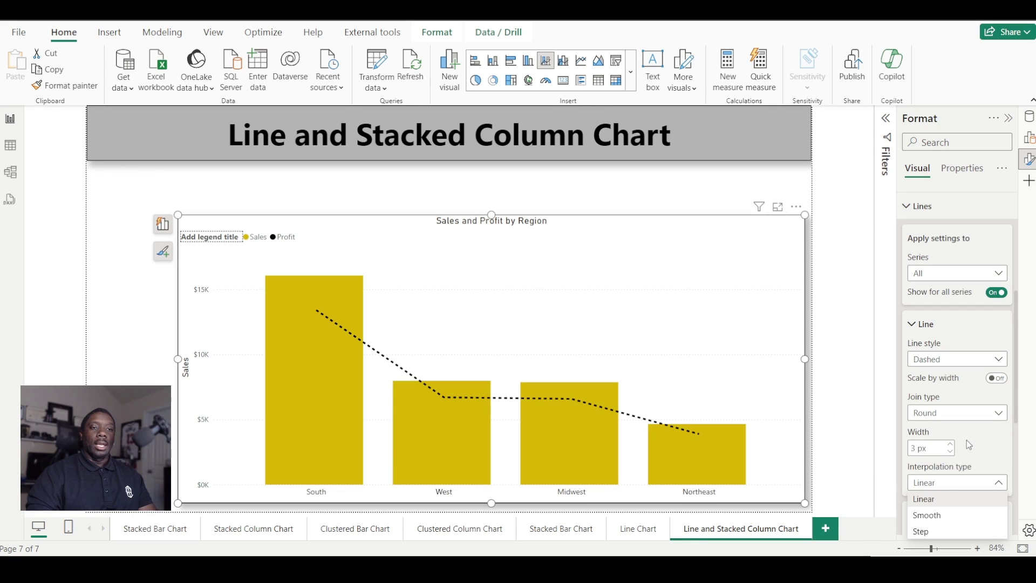
{"action": "left_click", "coordinate": [939, 516]}
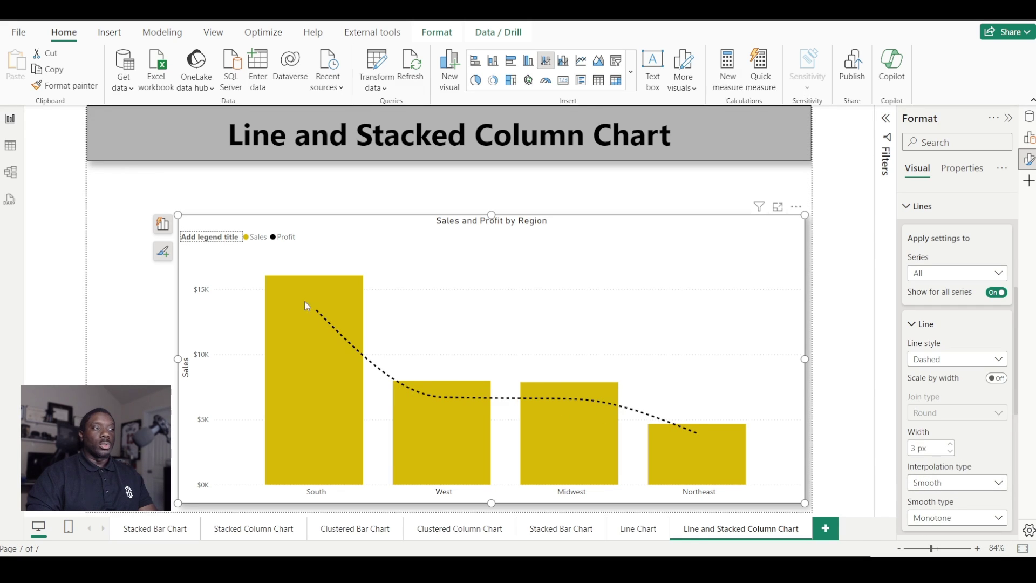
{"action": "left_click", "coordinate": [929, 359]}
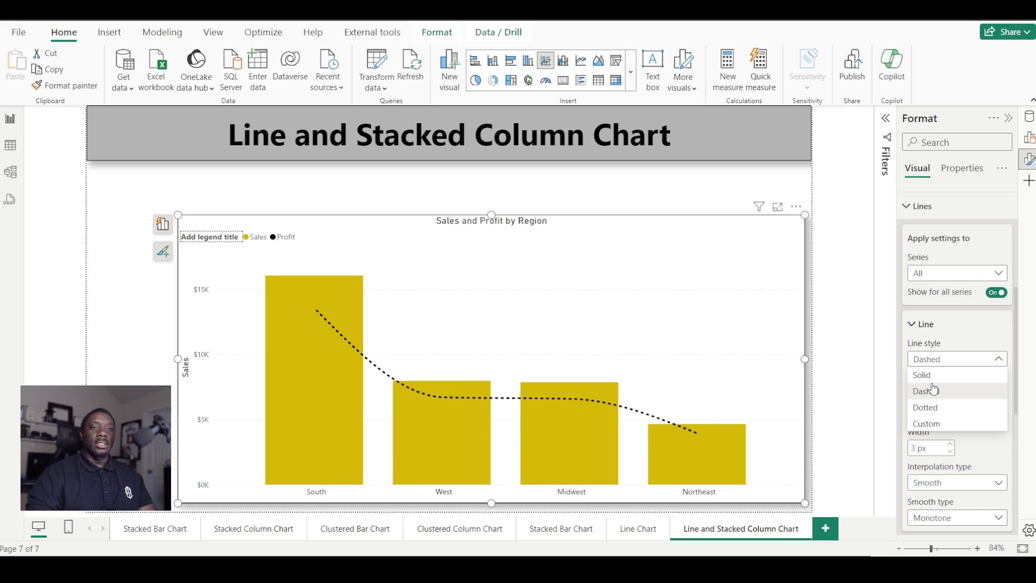
{"action": "left_click", "coordinate": [931, 390]}
{"action": "key", "text": "Up"}
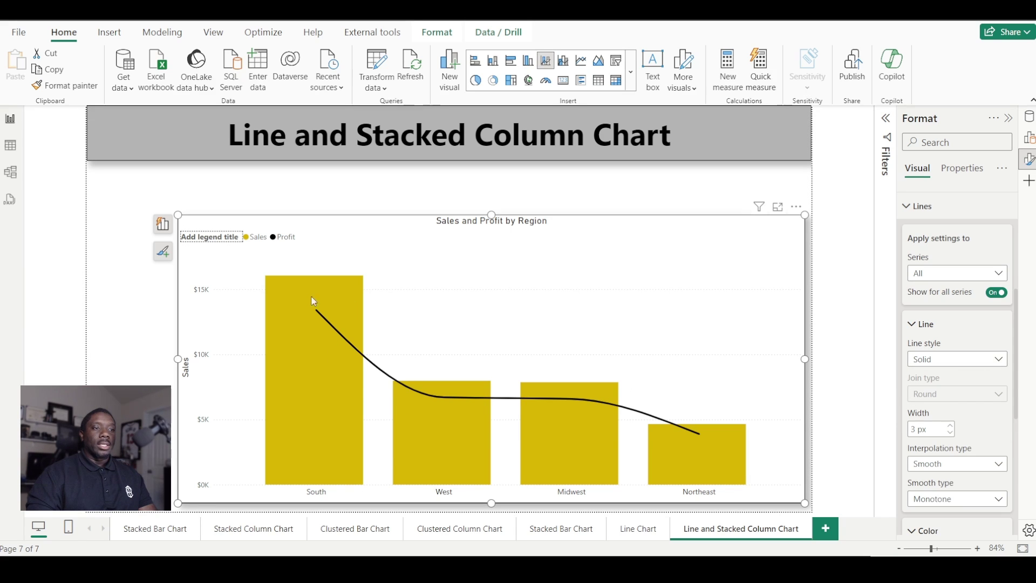
- Turn on Profit line markers and data labels, leaving shade area off after trying it
{"action": "scroll", "coordinate": [921, 416], "scroll_direction": "down", "scroll_amount": 4}
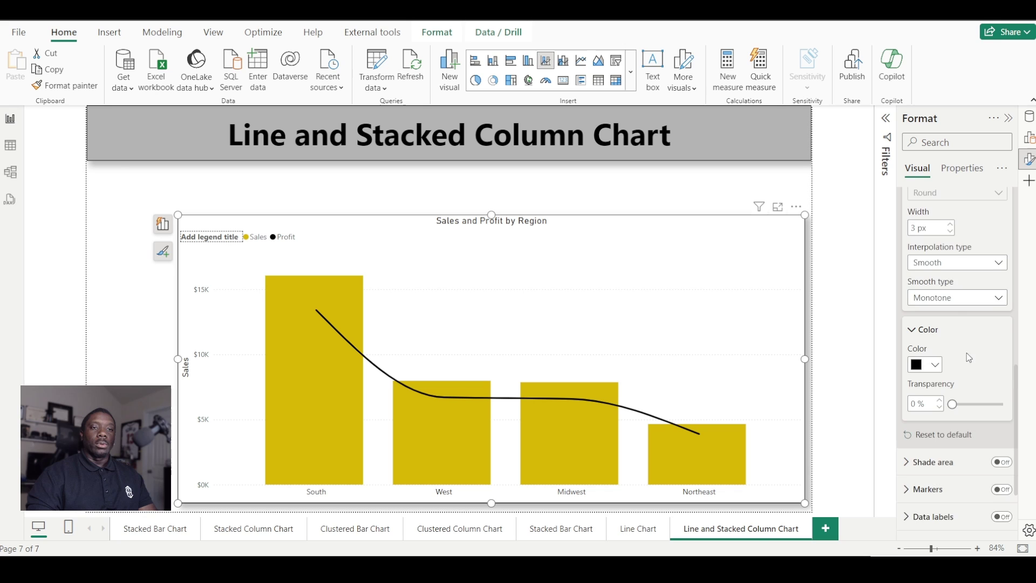
{"action": "scroll", "coordinate": [966, 361], "scroll_direction": "down", "scroll_amount": 2}
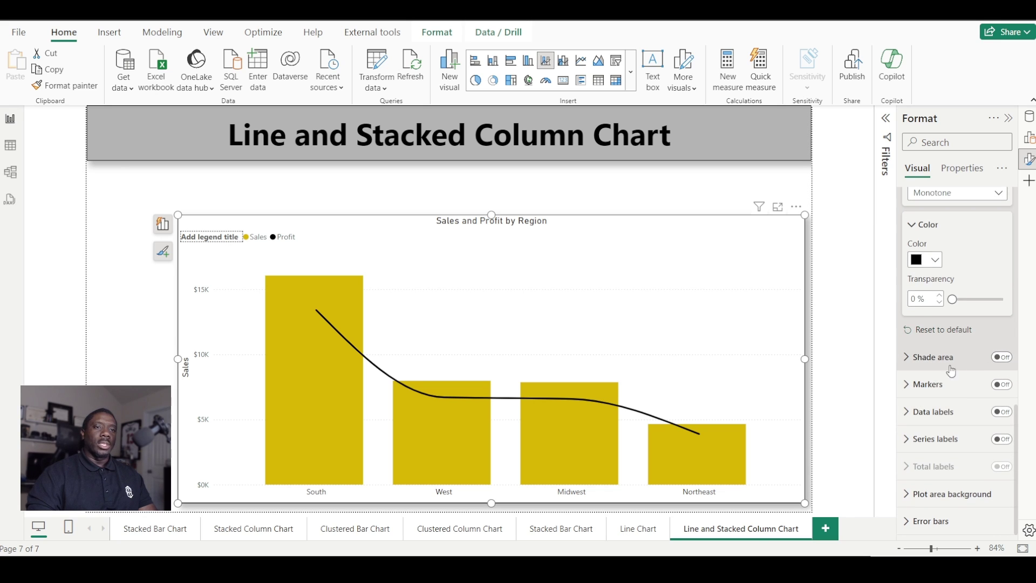
{"action": "left_click", "coordinate": [1000, 358]}
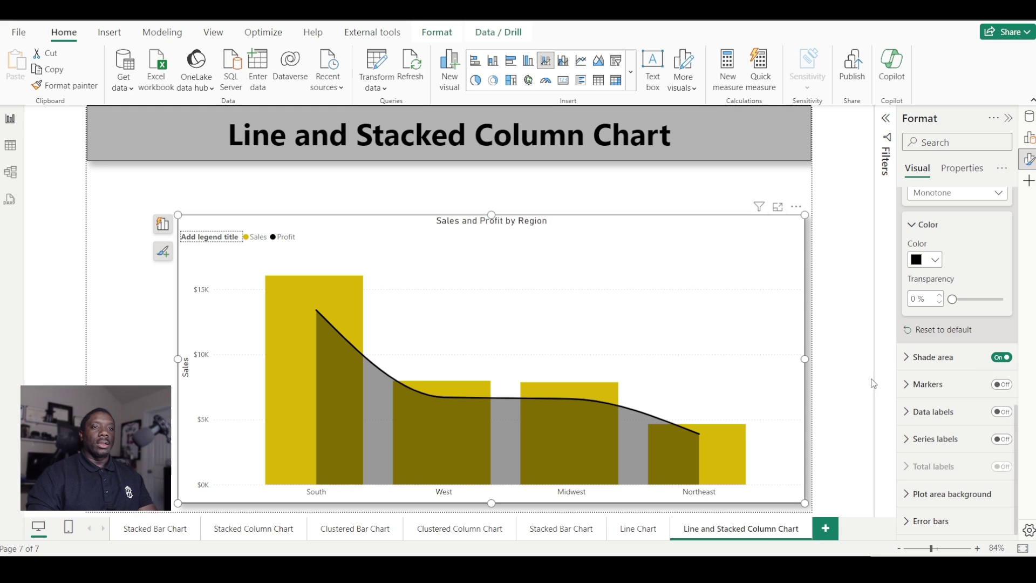
{"action": "left_click", "coordinate": [1002, 358]}
{"action": "left_click", "coordinate": [1001, 384]}
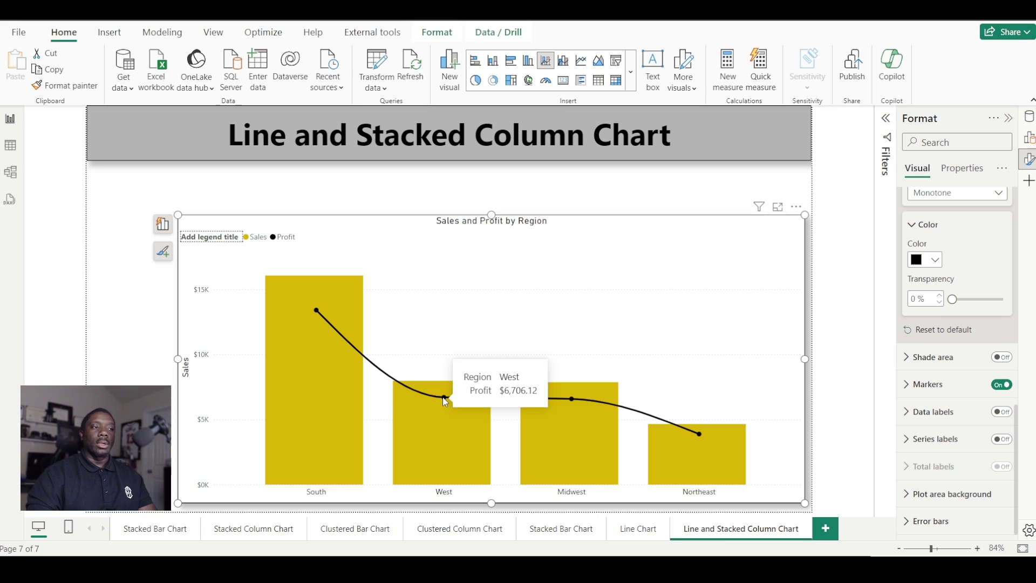
{"action": "left_click", "coordinate": [1002, 412]}
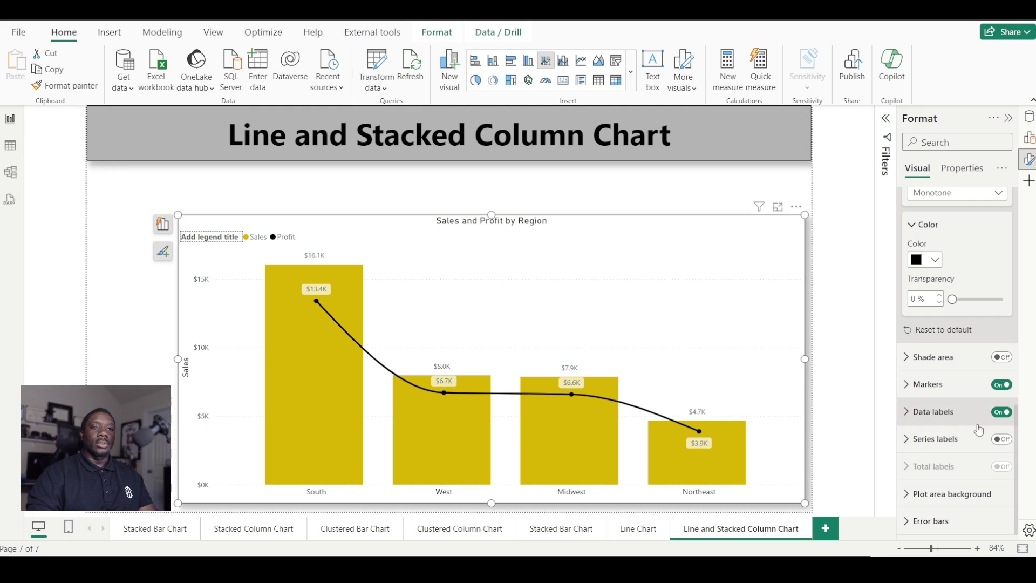
{"action": "left_click", "coordinate": [930, 412]}
{"action": "scroll", "coordinate": [931, 448], "scroll_direction": "down", "scroll_amount": 4}
- Set data label display units to None and make the labels black and bold
{"action": "scroll", "coordinate": [931, 448], "scroll_direction": "down", "scroll_amount": 3}
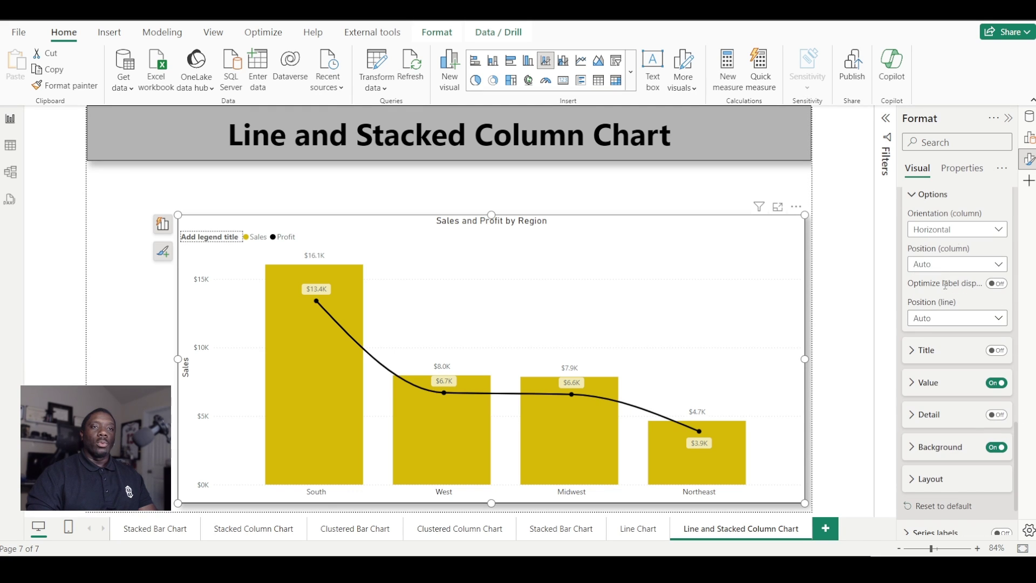
{"action": "left_click", "coordinate": [939, 384]}
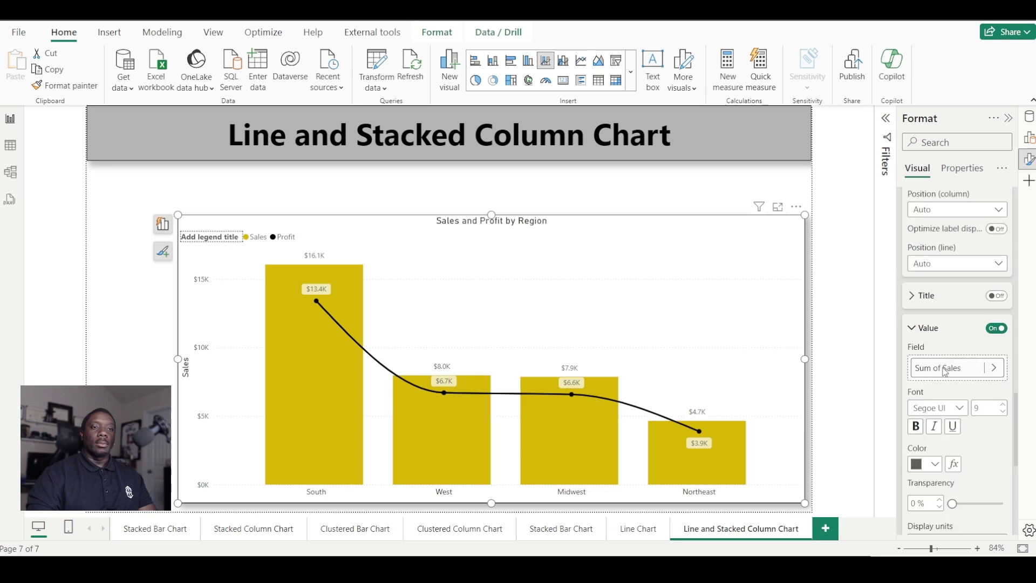
{"action": "scroll", "coordinate": [944, 351], "scroll_direction": "down", "scroll_amount": 6}
{"action": "left_click", "coordinate": [946, 333]}
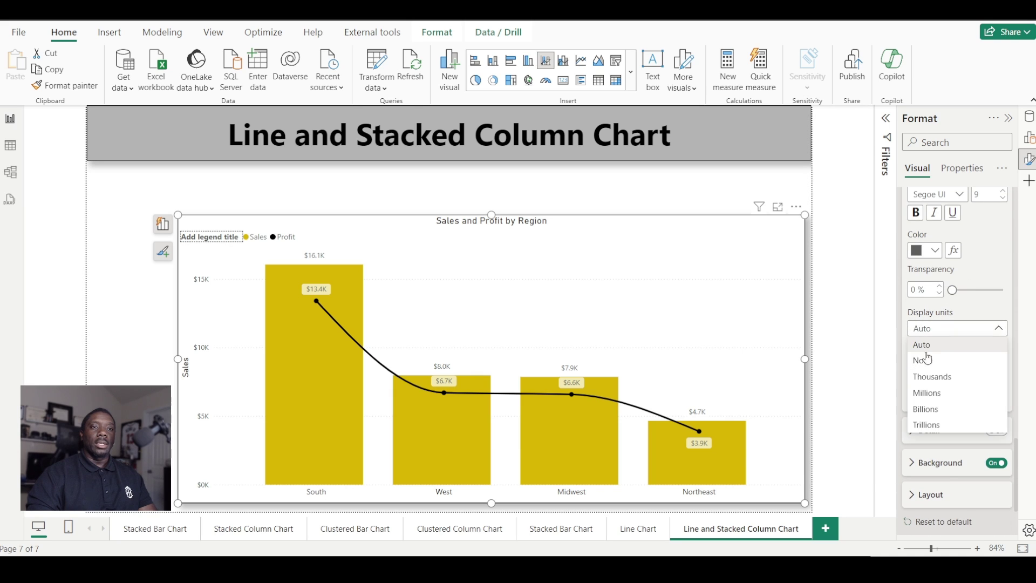
{"action": "left_click", "coordinate": [924, 360]}
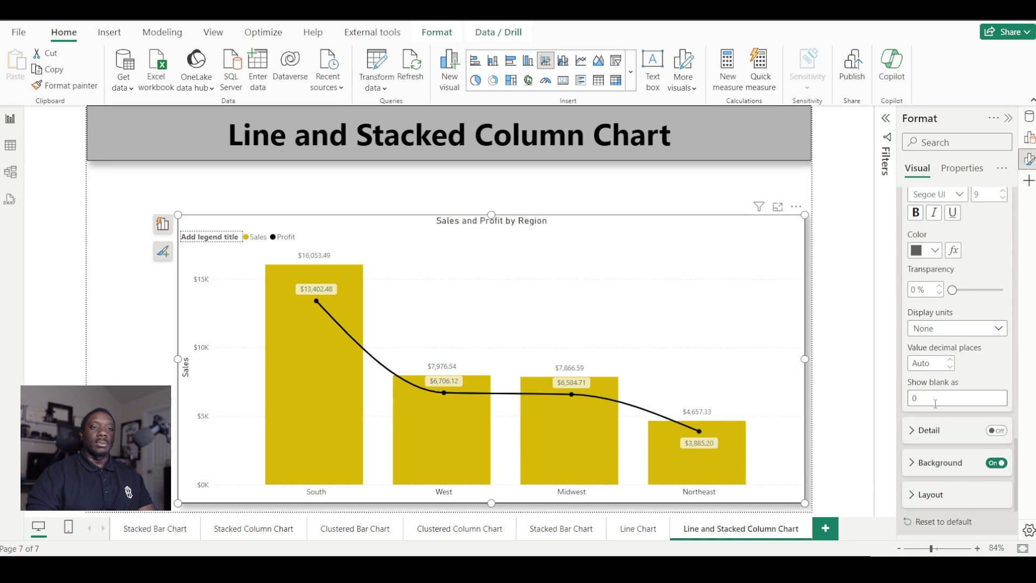
{"action": "scroll", "coordinate": [938, 396], "scroll_direction": "up", "scroll_amount": 3}
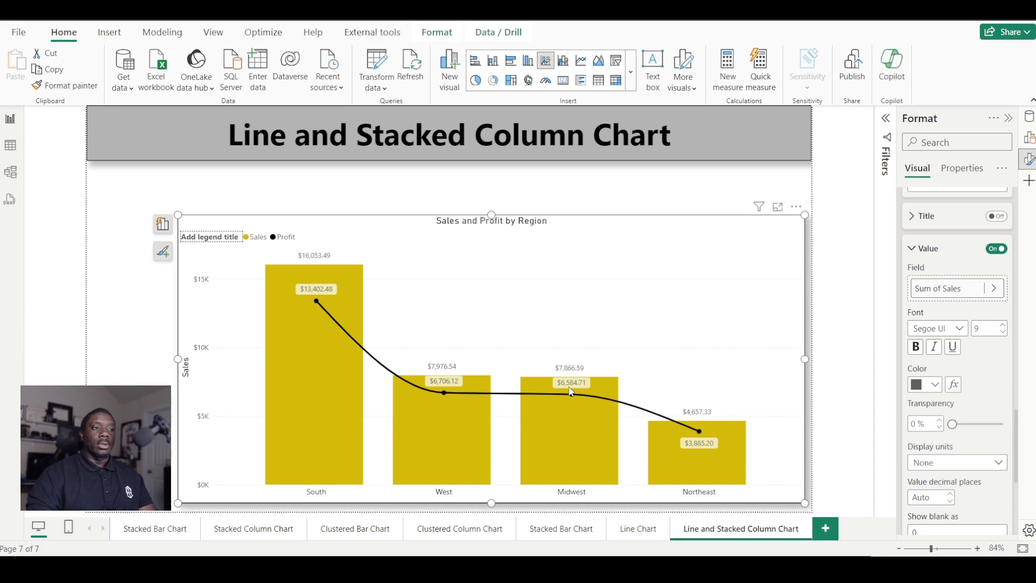
{"action": "scroll", "coordinate": [959, 437], "scroll_direction": "up", "scroll_amount": 3}
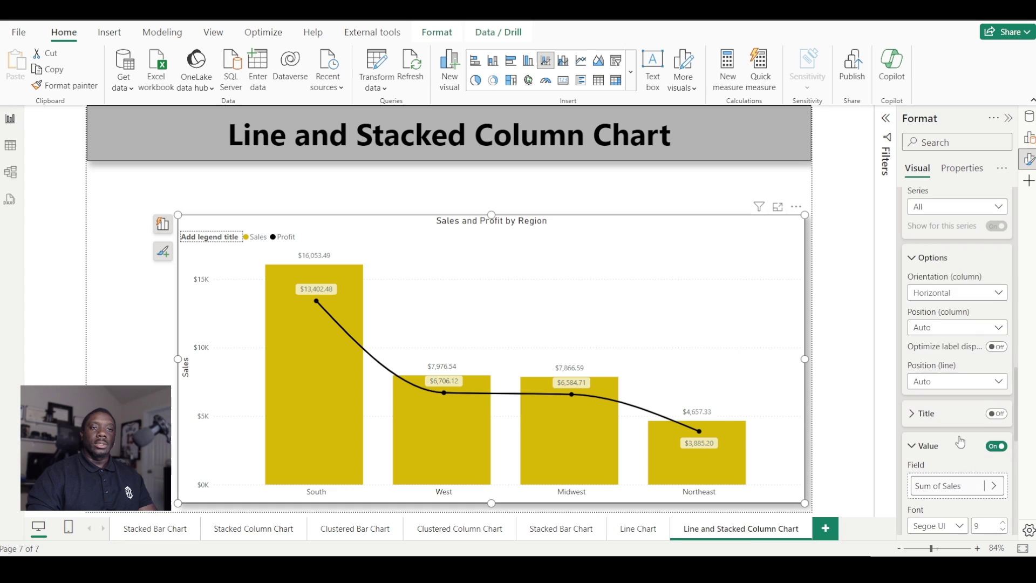
{"action": "scroll", "coordinate": [958, 432], "scroll_direction": "down", "scroll_amount": 3}
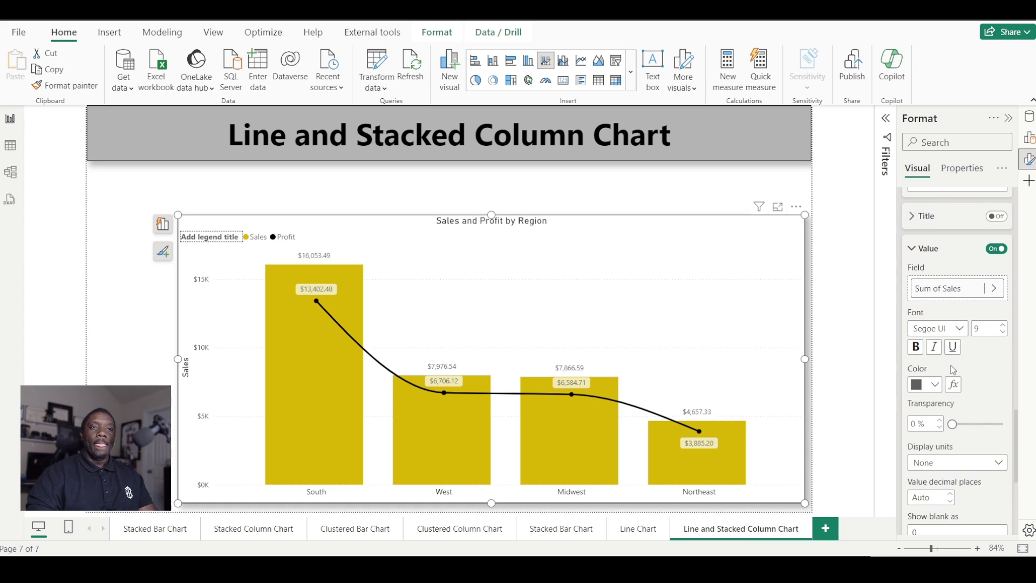
{"action": "left_click", "coordinate": [925, 385]}
{"action": "left_click", "coordinate": [839, 327]}
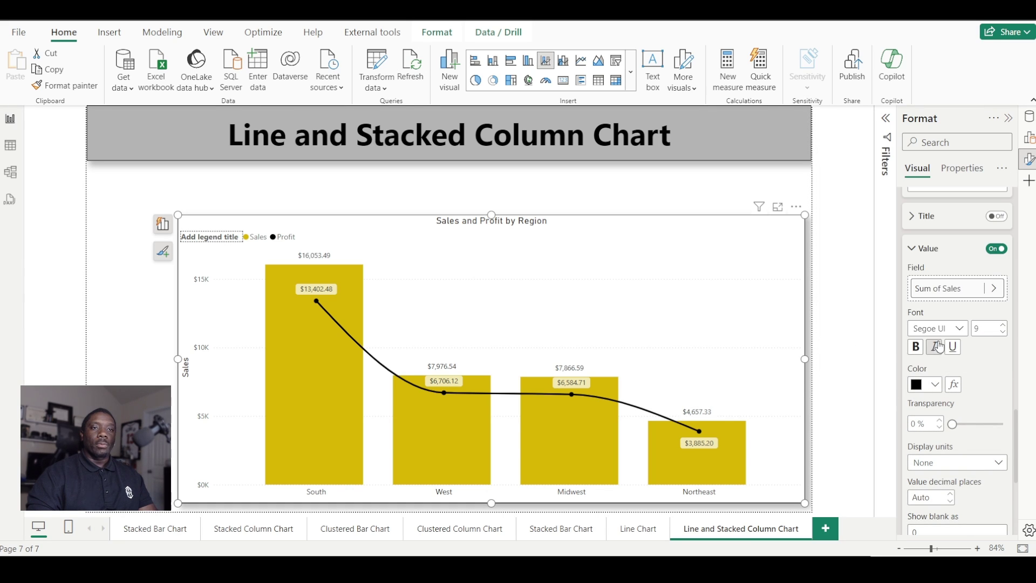
{"action": "left_click", "coordinate": [912, 350]}
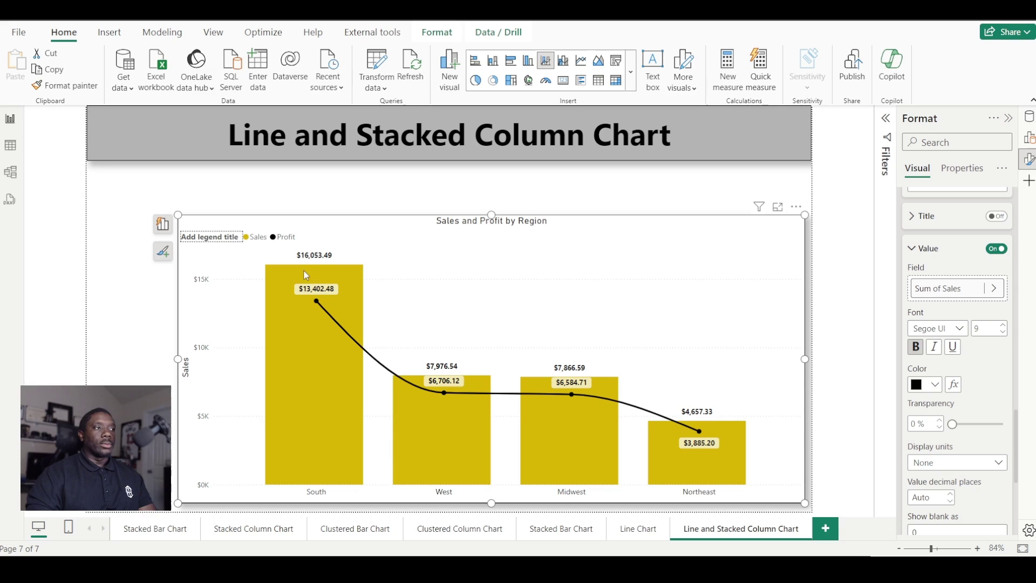
- Turn on Series labels so the Profit series name appears on the chart
{"action": "scroll", "coordinate": [939, 383], "scroll_direction": "down", "scroll_amount": 5}
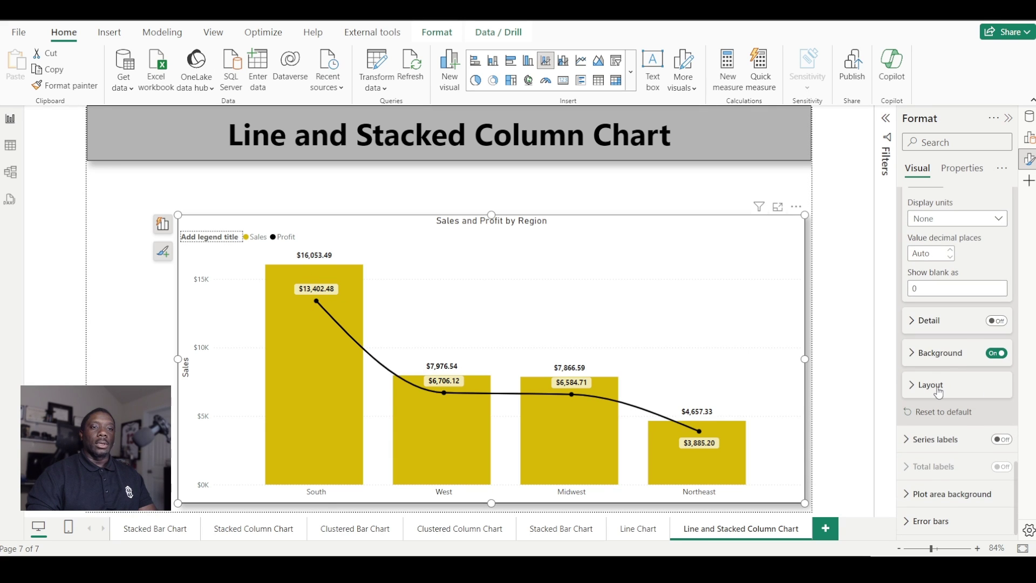
{"action": "left_click", "coordinate": [999, 440]}
{"action": "left_click", "coordinate": [912, 442]}
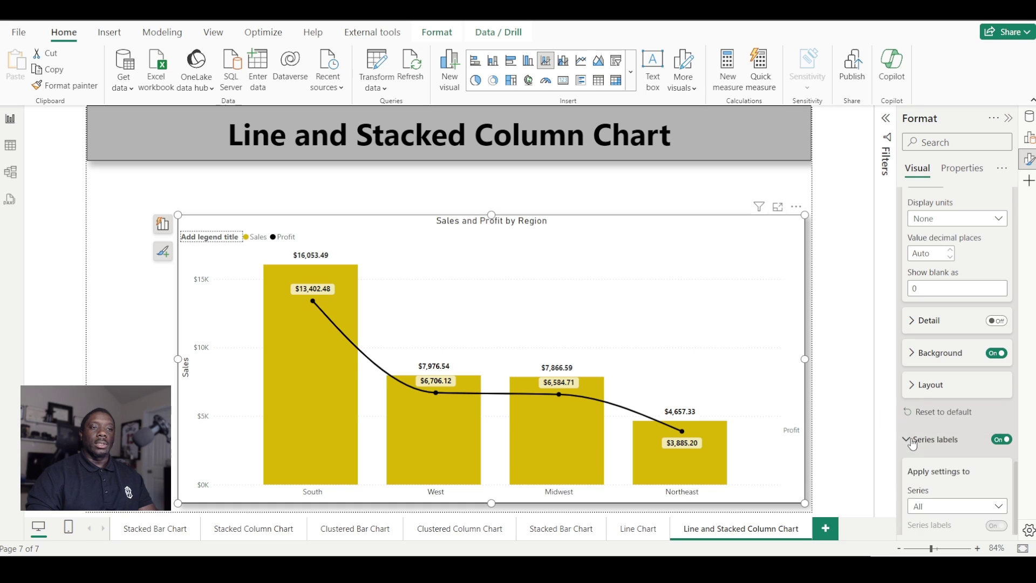
- Set the Profit series label position to Left and give it a background
{"action": "scroll", "coordinate": [939, 378], "scroll_direction": "down", "scroll_amount": 5}
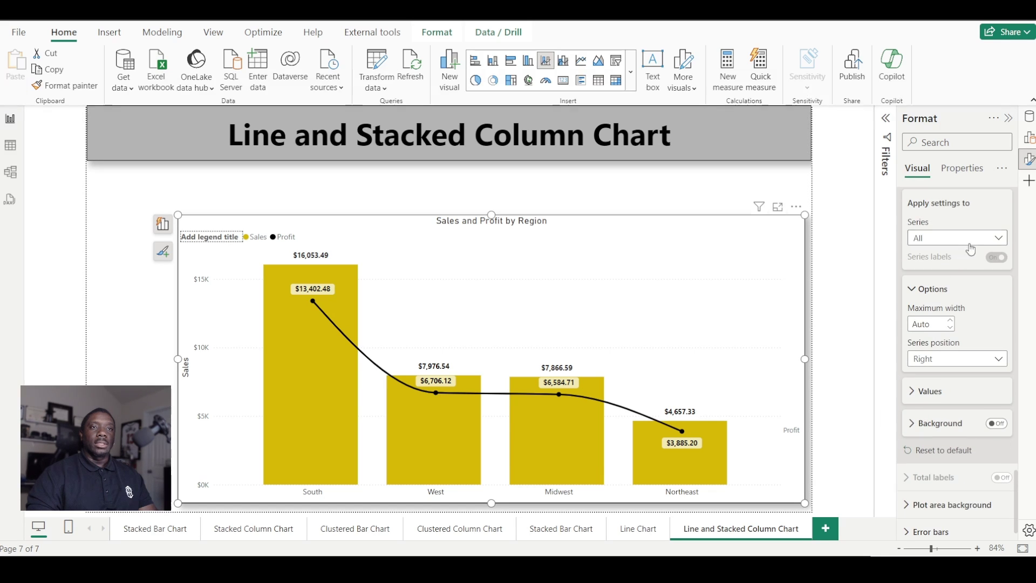
{"action": "left_click", "coordinate": [969, 361]}
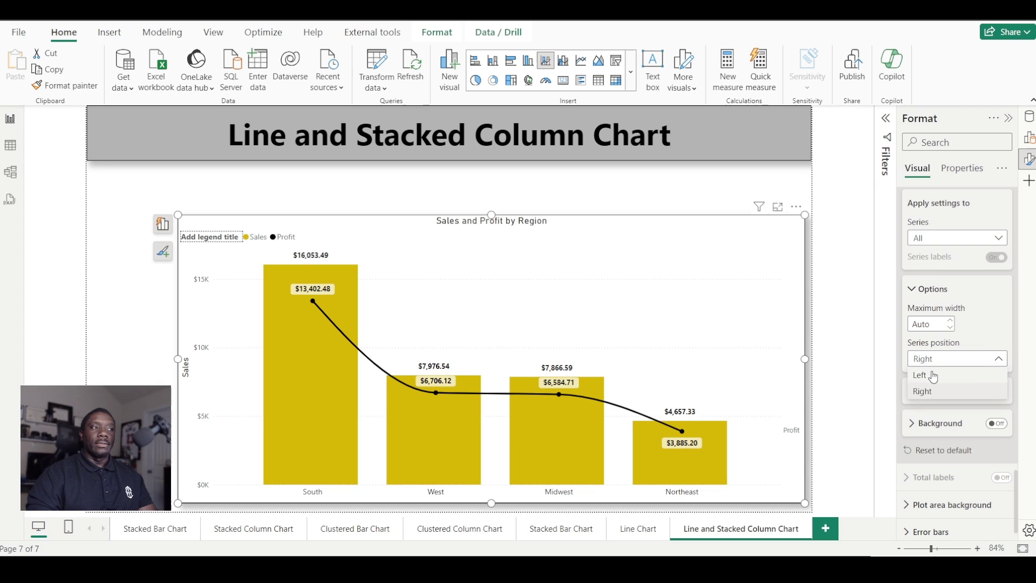
{"action": "left_click", "coordinate": [933, 376]}
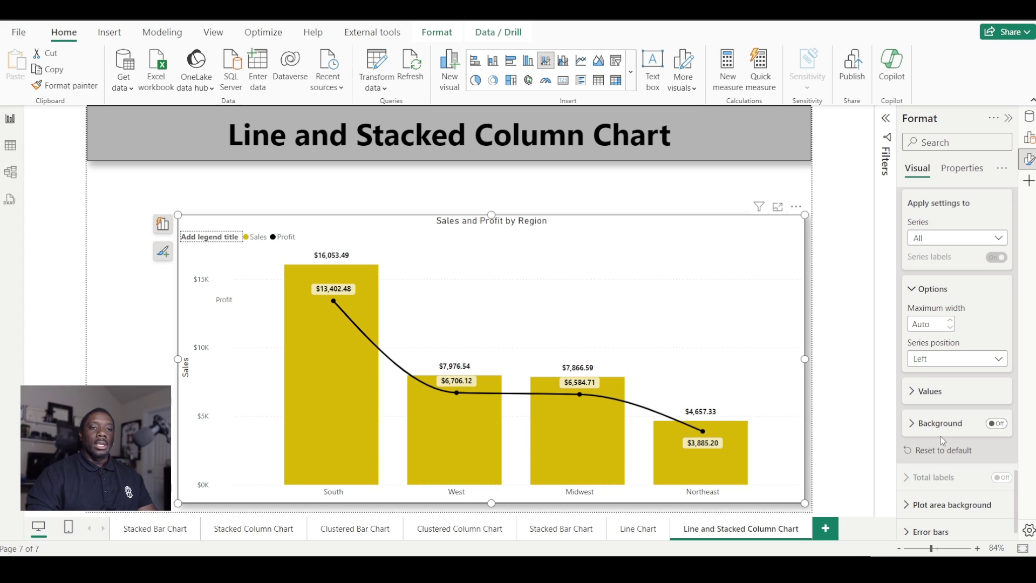
{"action": "left_click", "coordinate": [996, 424]}
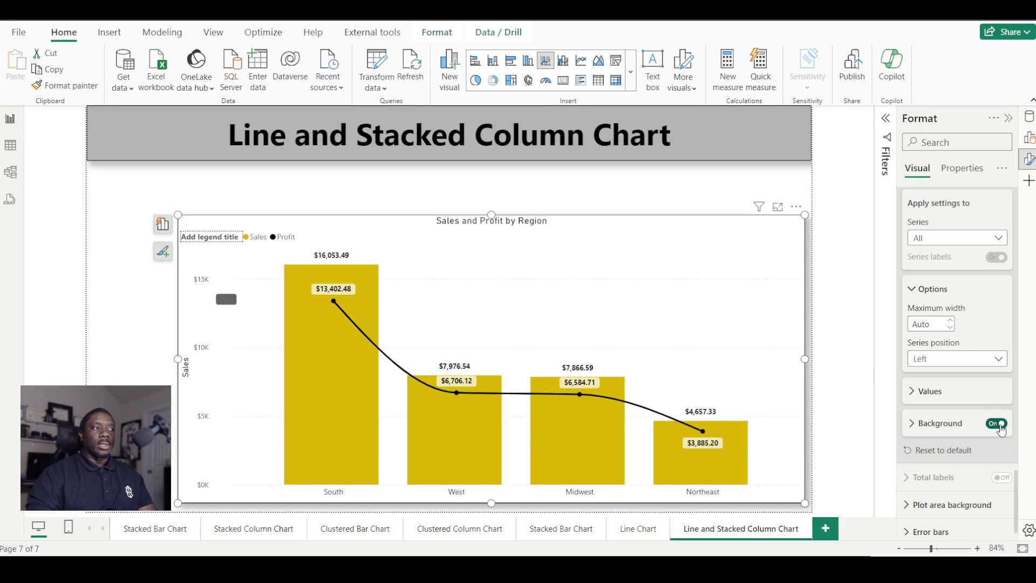
{"action": "scroll", "coordinate": [927, 410], "scroll_direction": "up", "scroll_amount": 10}
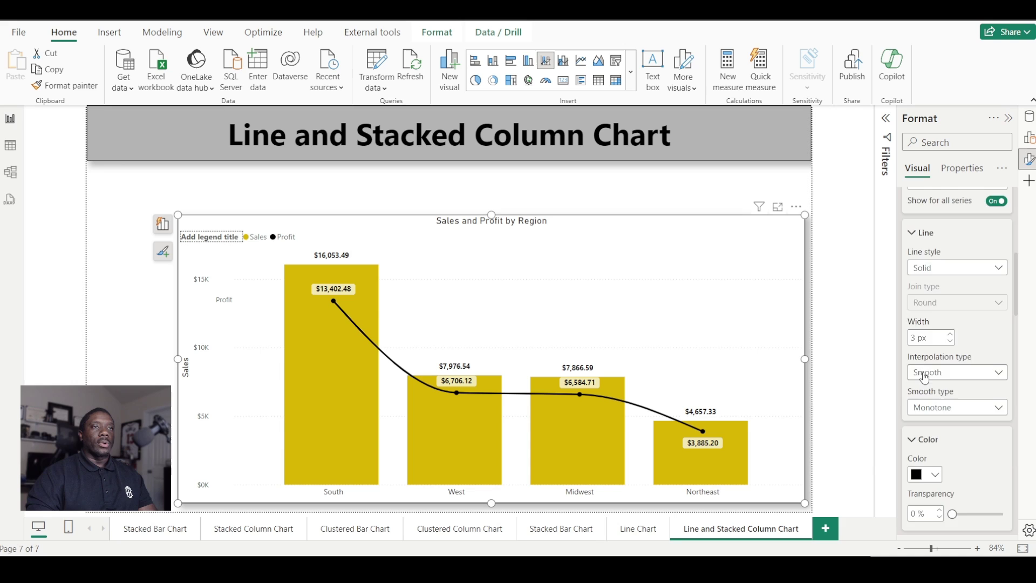
{"action": "scroll", "coordinate": [924, 376], "scroll_direction": "up", "scroll_amount": 5}
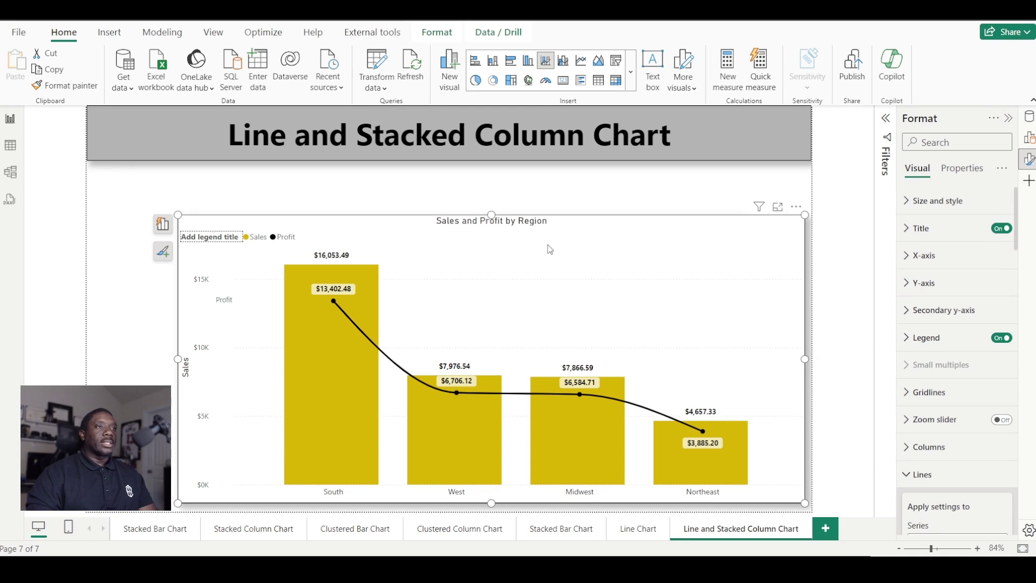